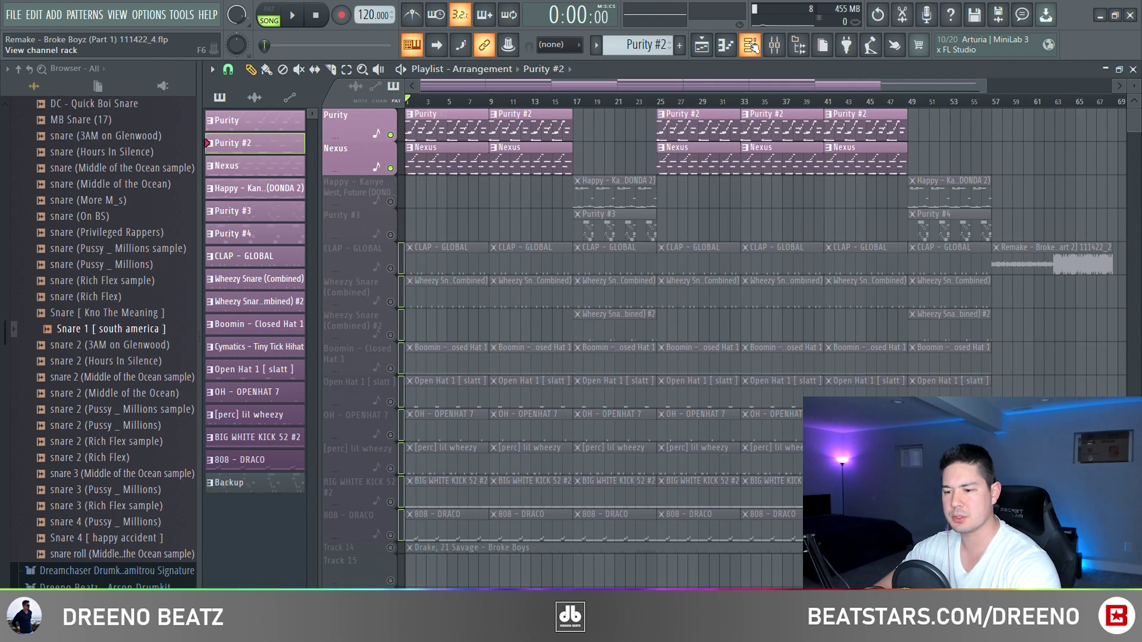
- Open the Nexus pattern's melody from the channel rack in the piano roll and play it
click(751, 44)
click(254, 166)
click(684, 256)
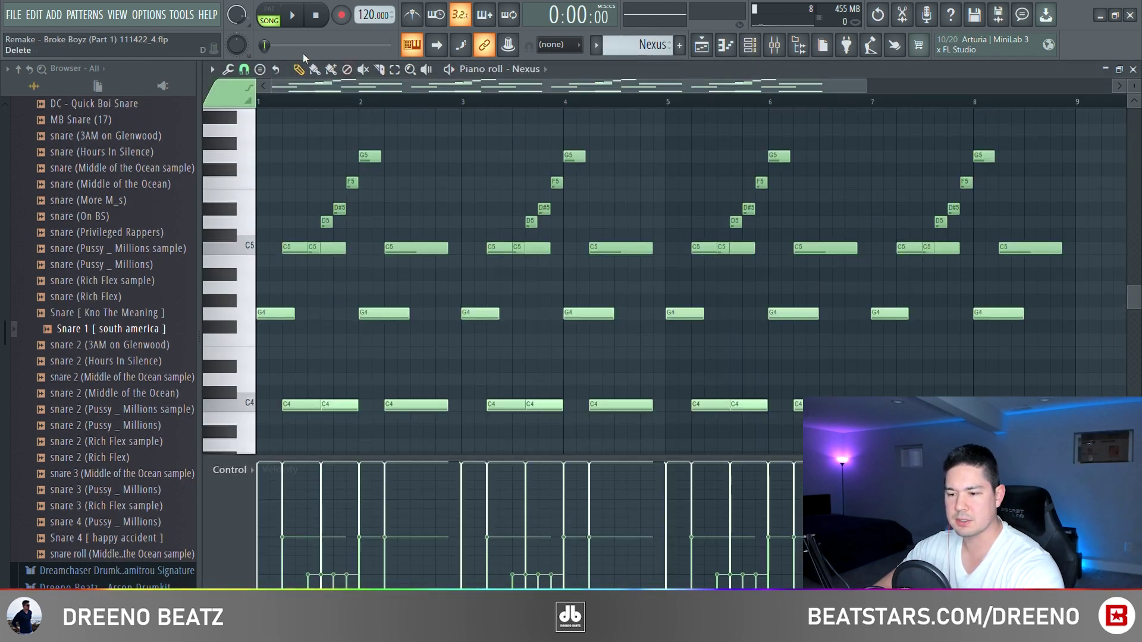
key(space)
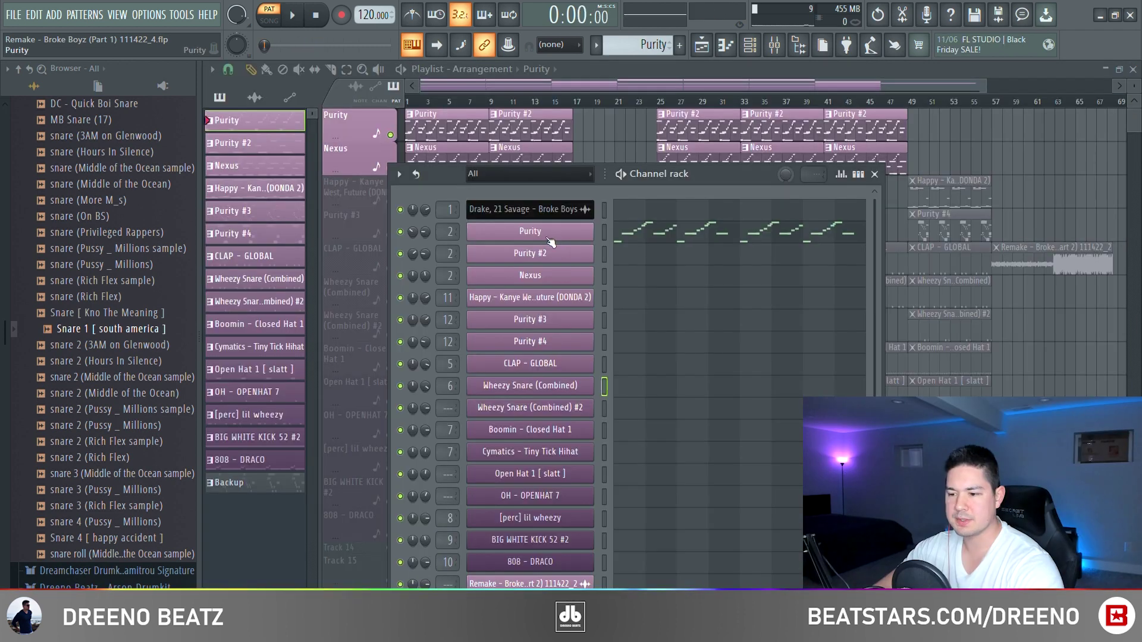
- Open the Purity pattern's melody in the piano roll and play it
click(717, 140)
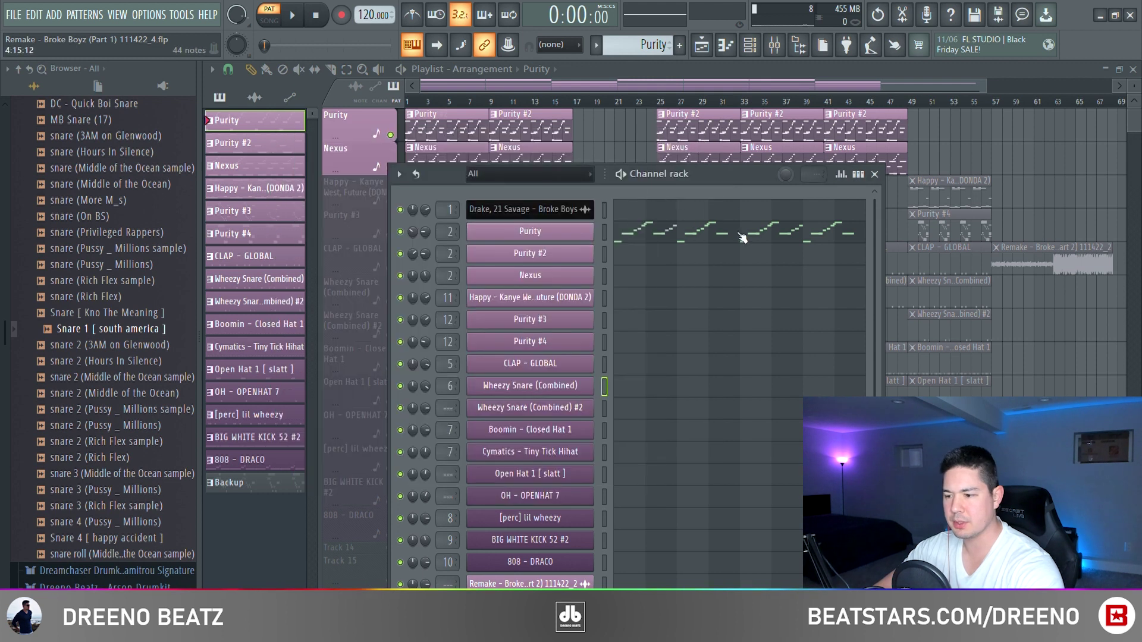
click(744, 238)
key(space)
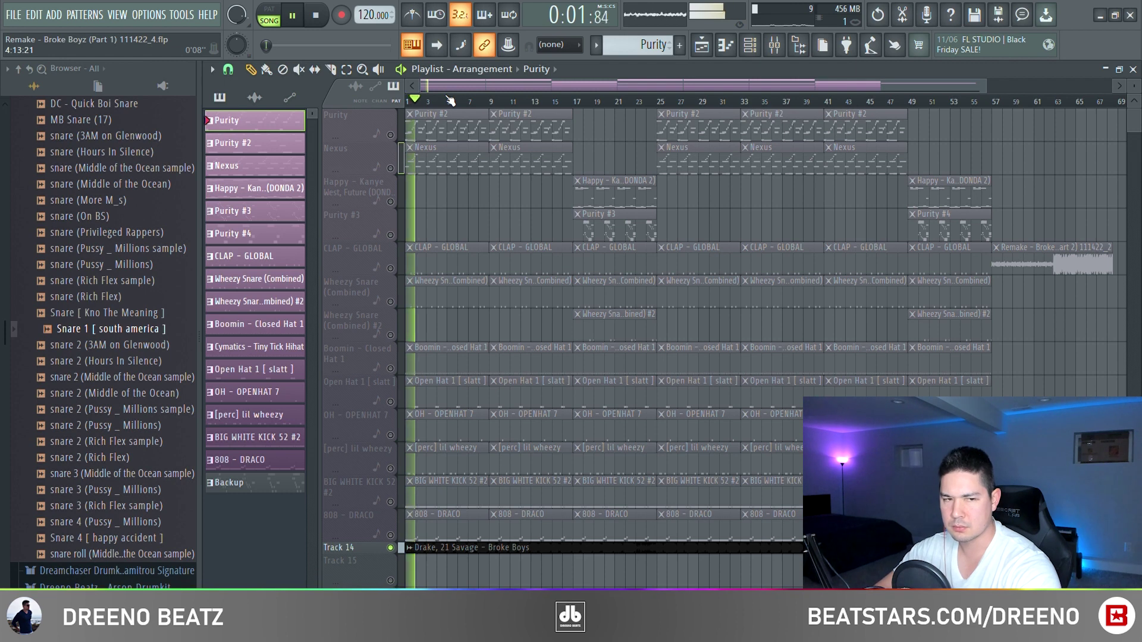
- Unsolo the Broke Boys reference track to bring the other playlist tracks back in, and stop playback
click(392, 549)
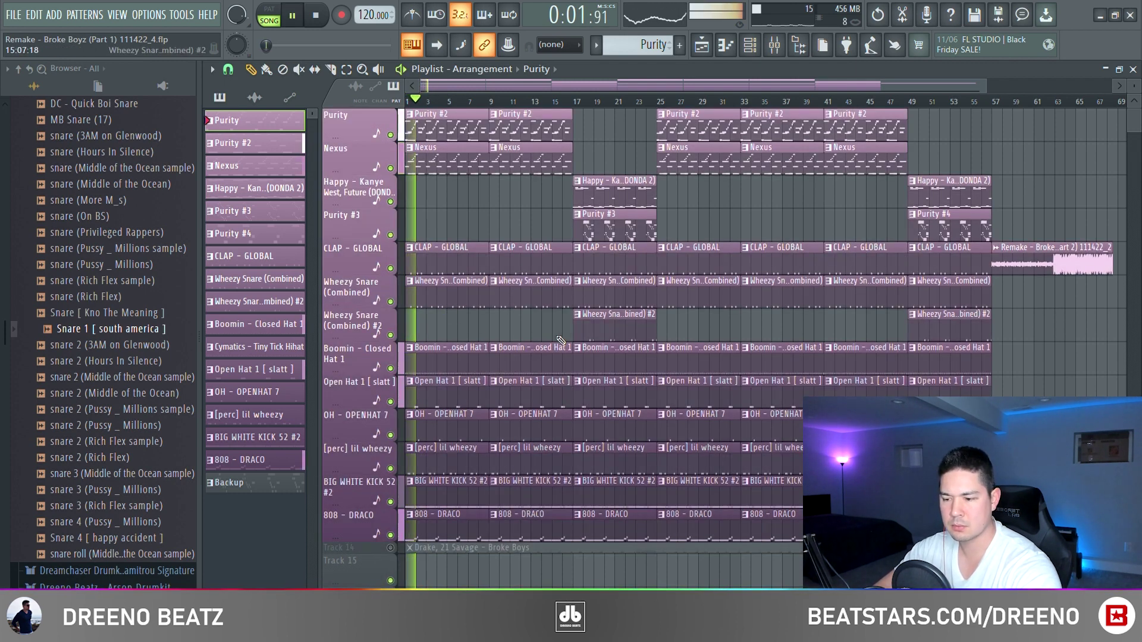
key(space)
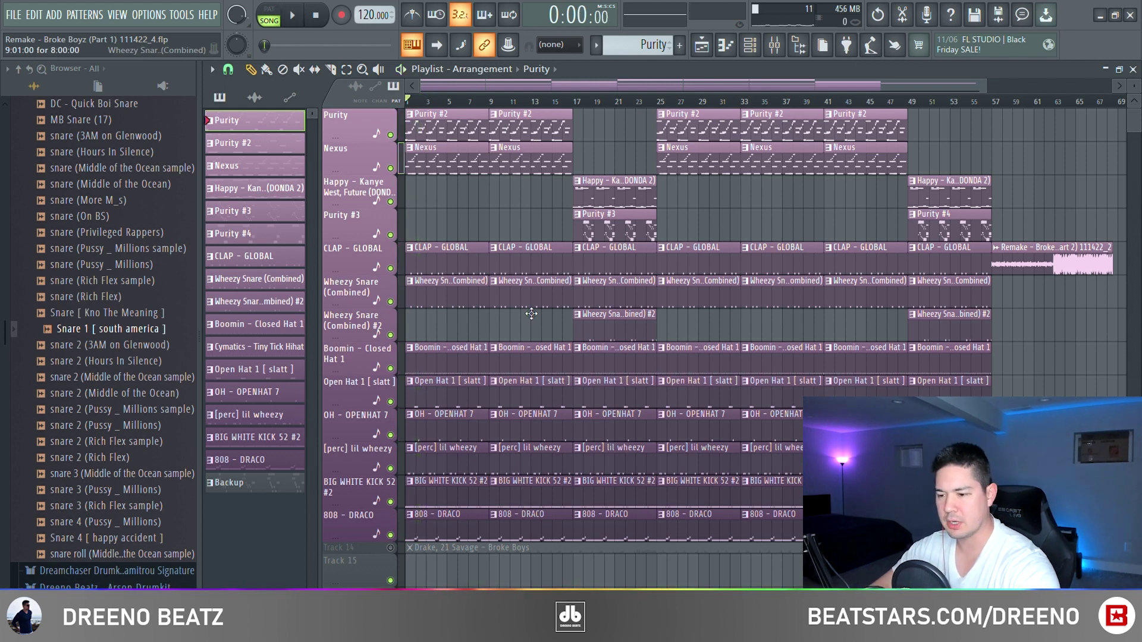
- Mute the Nexus and Purity tracks in the playlist and play the arrangement's drums and bass from the start
scroll(415, 125, up, 2)
click(391, 168)
click(390, 135)
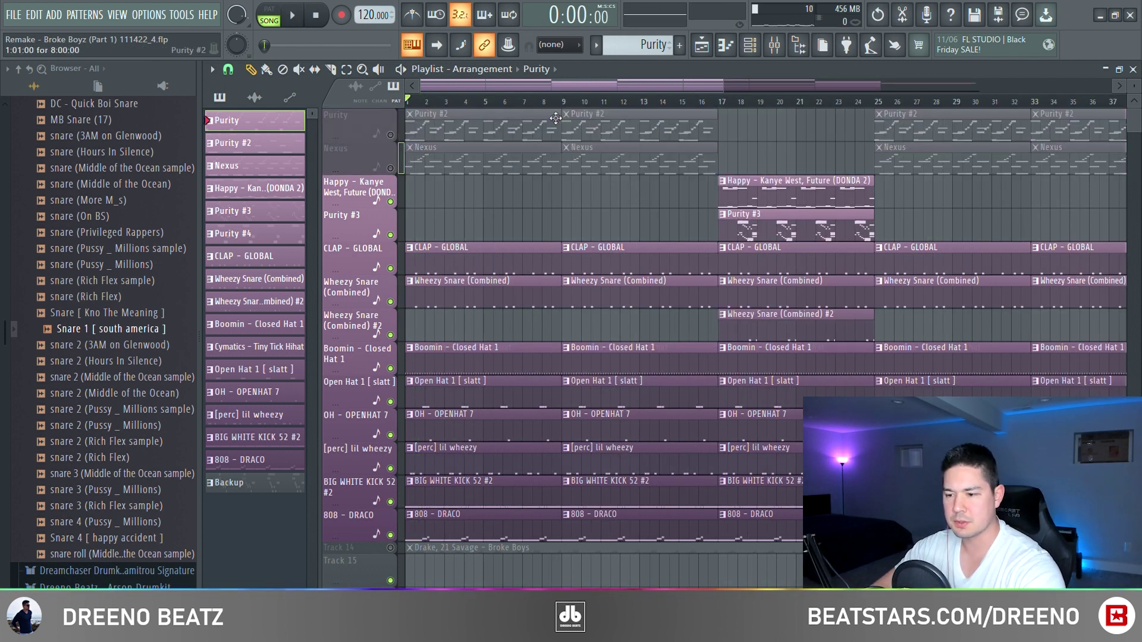
key(space)
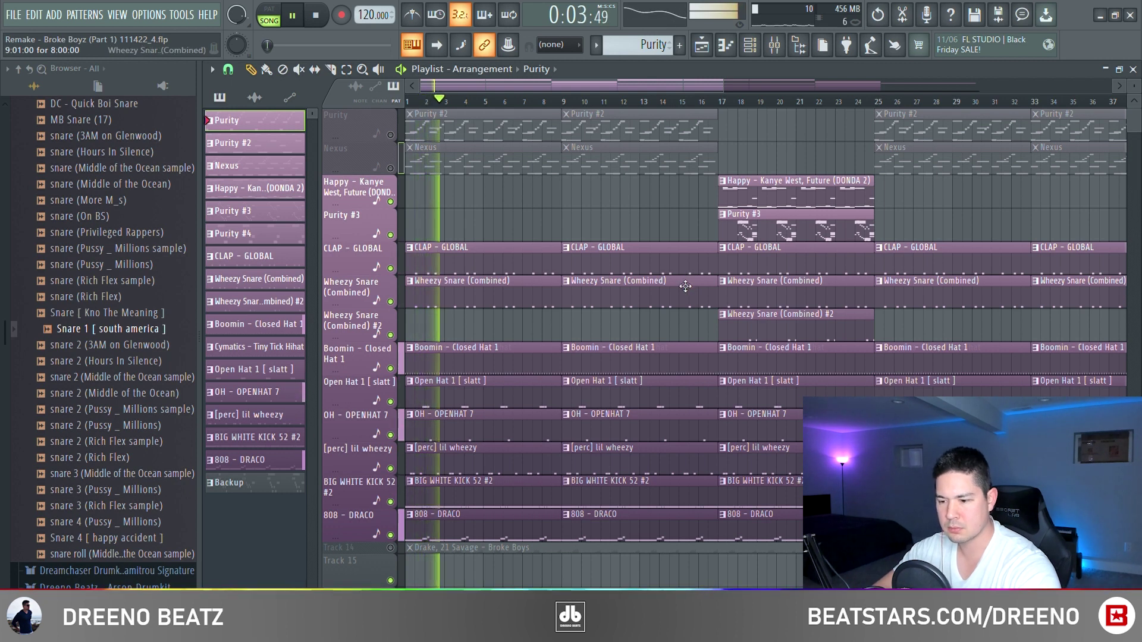
key(space)
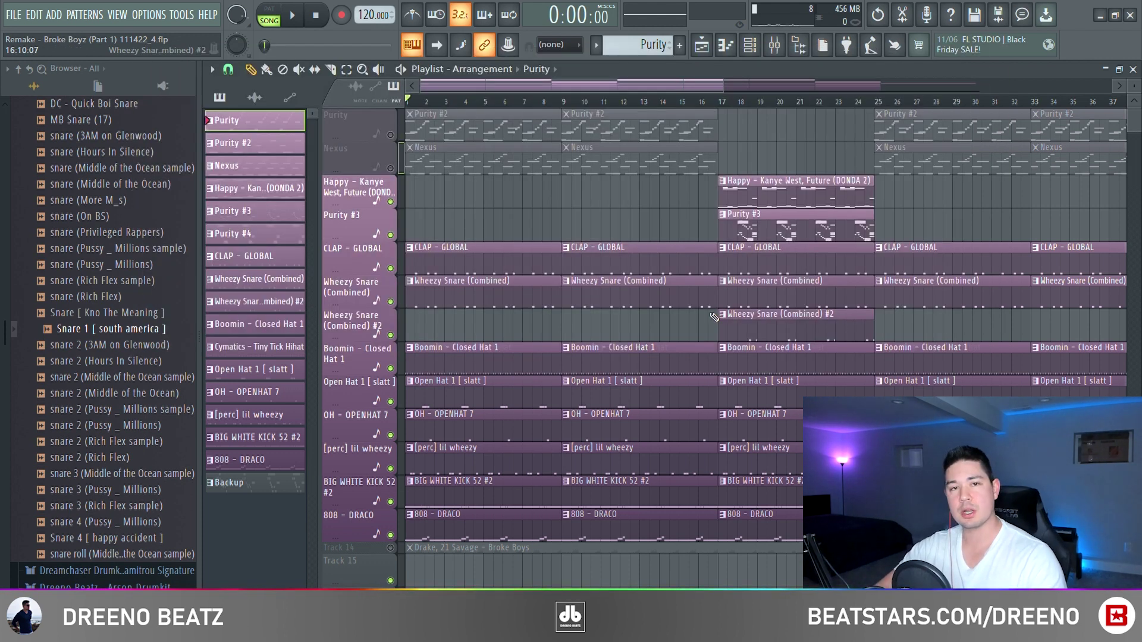
- Inspect the CLAP - GLOBAL pattern in the channel rack and switch to the Wheezy Snare (Combined) pattern
scroll(111, 320, up, 10)
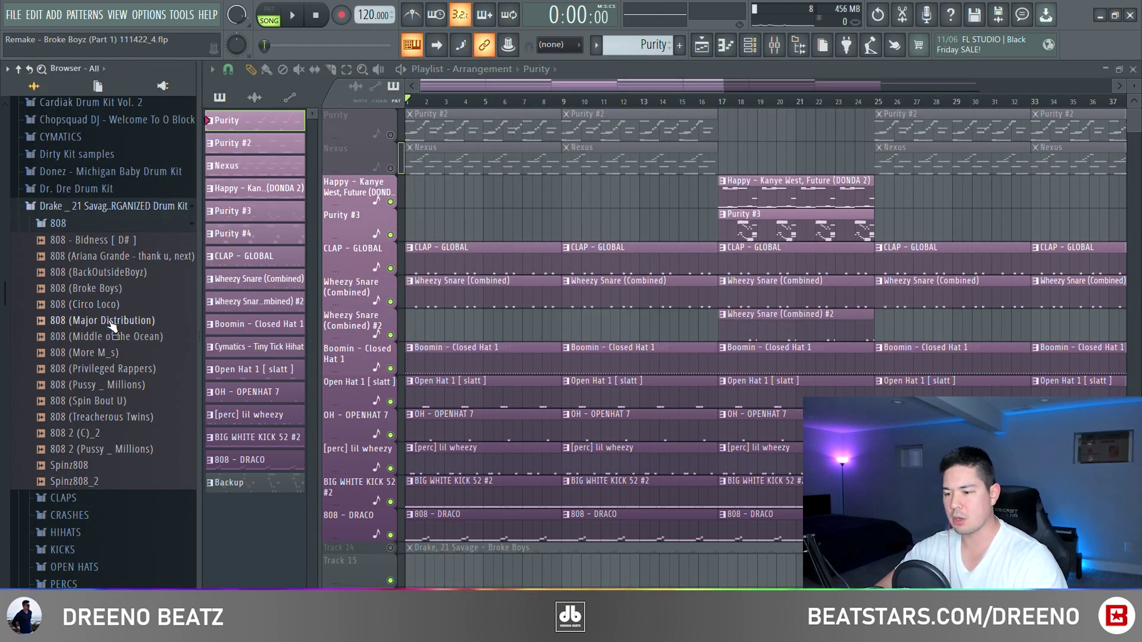
double_click(619, 265)
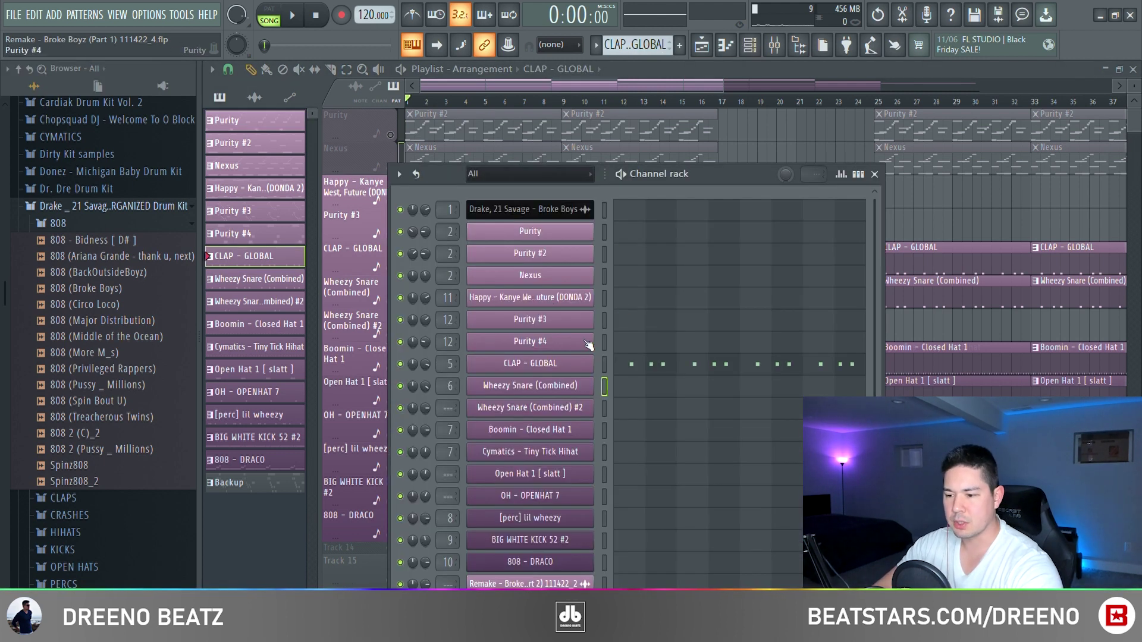
click(544, 366)
key(KP_Add)
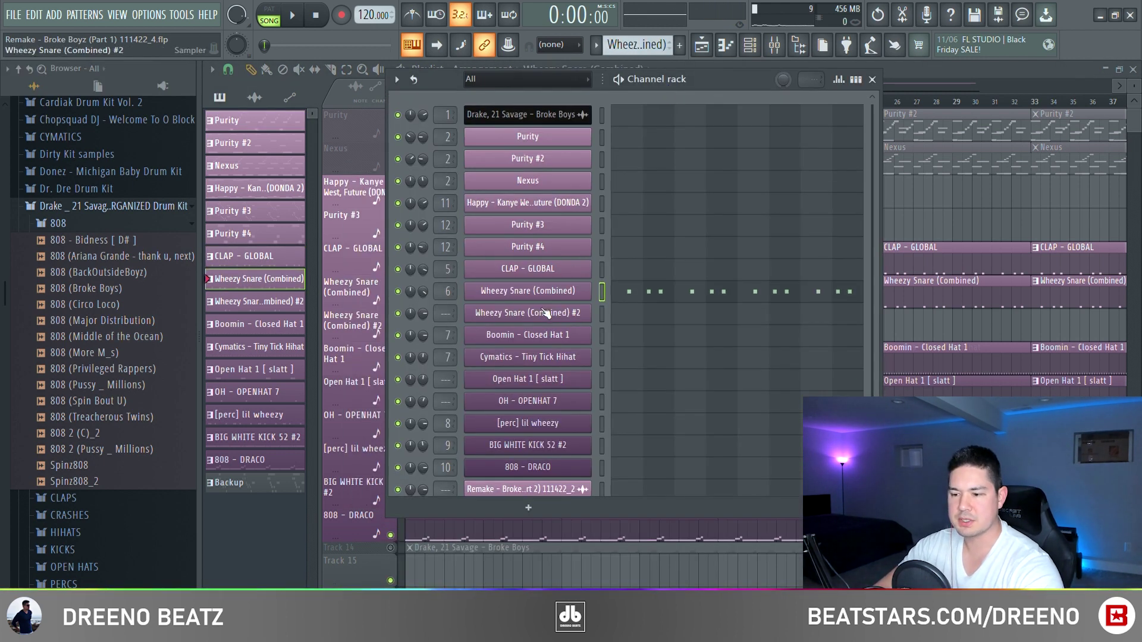
- Collapse the drum kit's 808 folder to browse its SNARES samples, and play the clap and snare tracks in the playlist
click(113, 226)
click(87, 345)
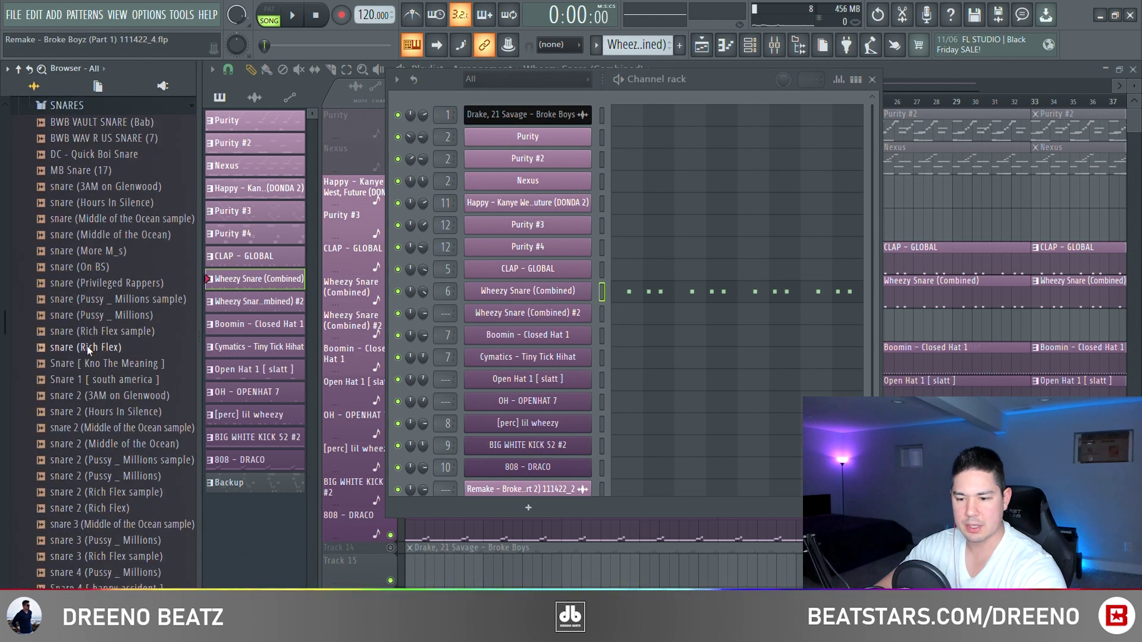
click(702, 48)
key(space)
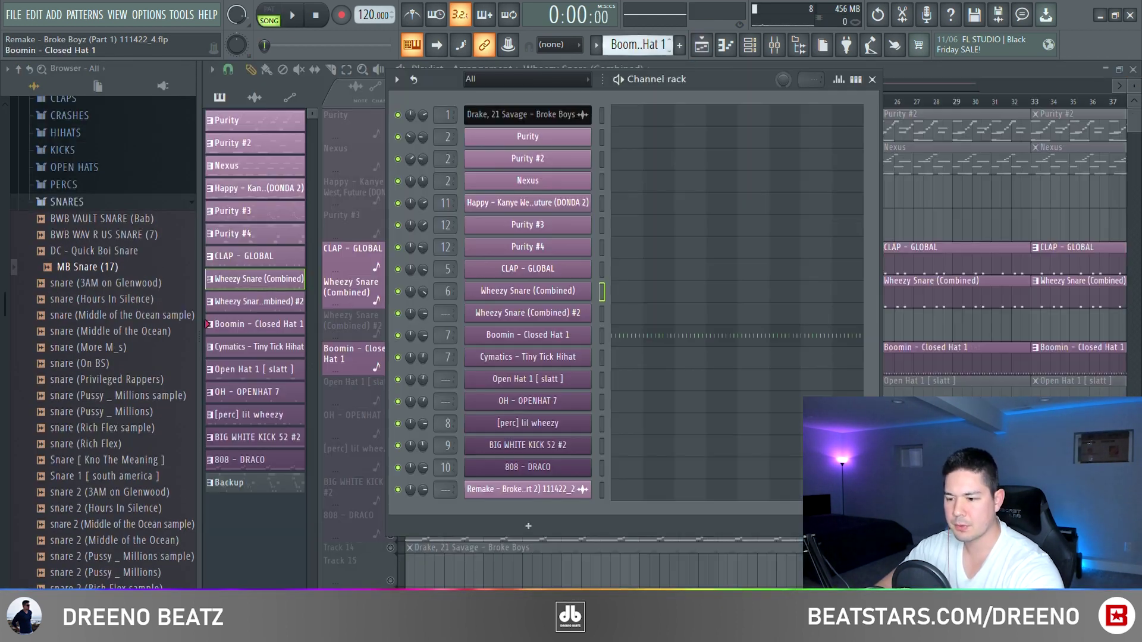
- Review the piano-roll notes of Boomin - Closed Hat 1, Open Hat 1 [ slatt ] and OH - OPENHAT 7 and play the hats
click(635, 341)
key(space)
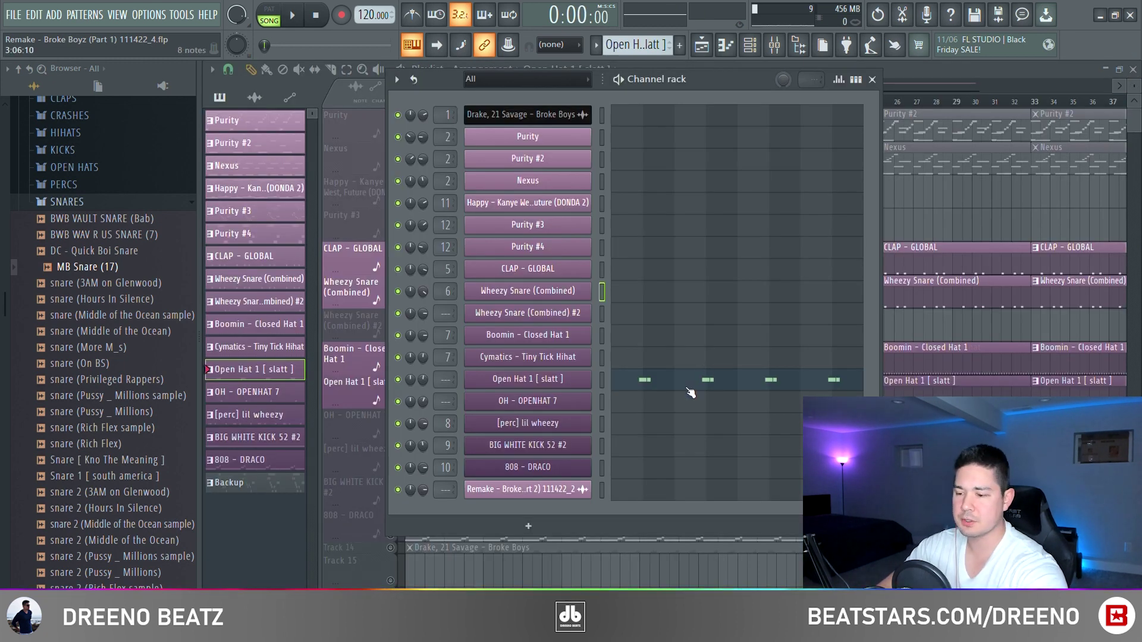
click(685, 385)
key(space)
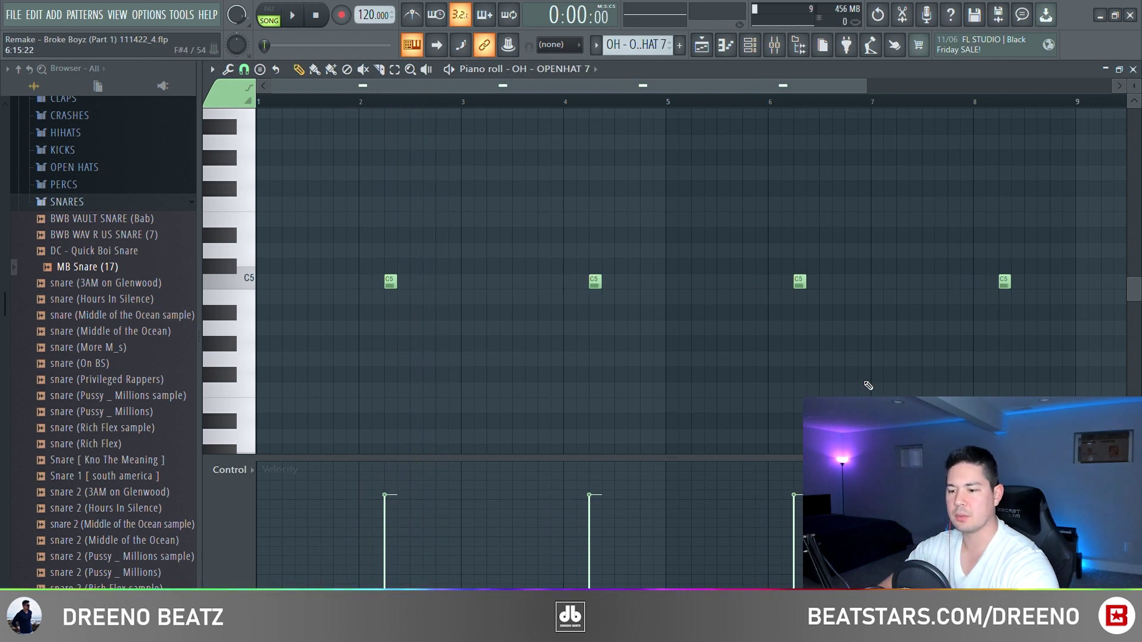
key(space)
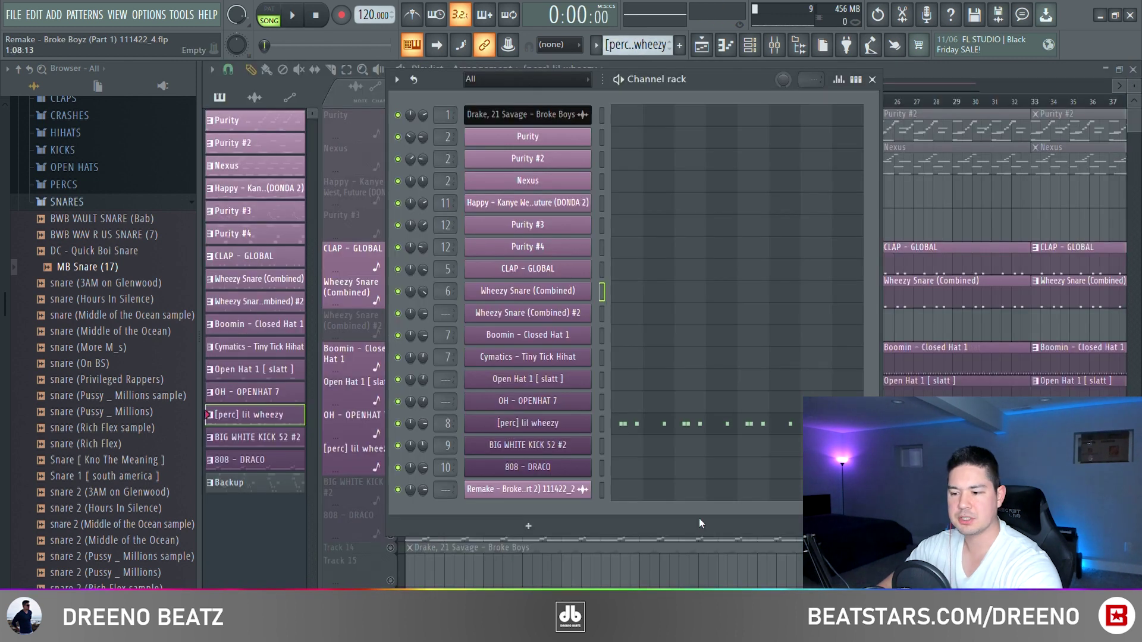
- Review the notes of [perc] lil wheezy and BIG WHITE KICK 52 #2 in the piano roll and play them
click(676, 426)
key(space)
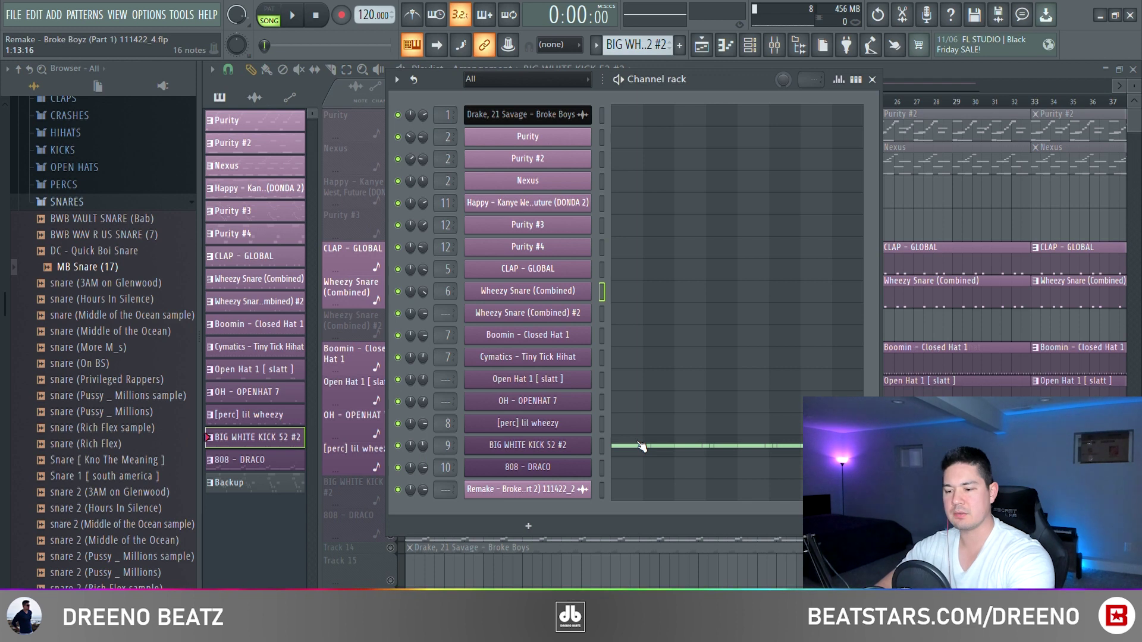
click(648, 438)
key(space)
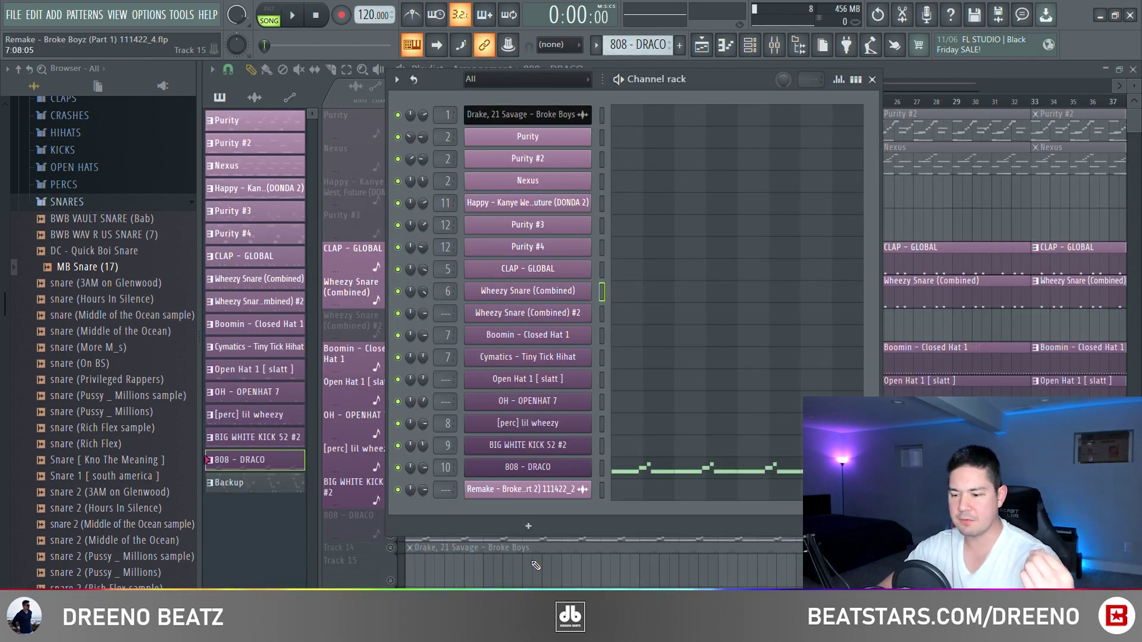
- Inspect the 808 - DRACO channel and the Fruity soft clipper and Fruity parametric EQ 2 on its mixer track
click(517, 471)
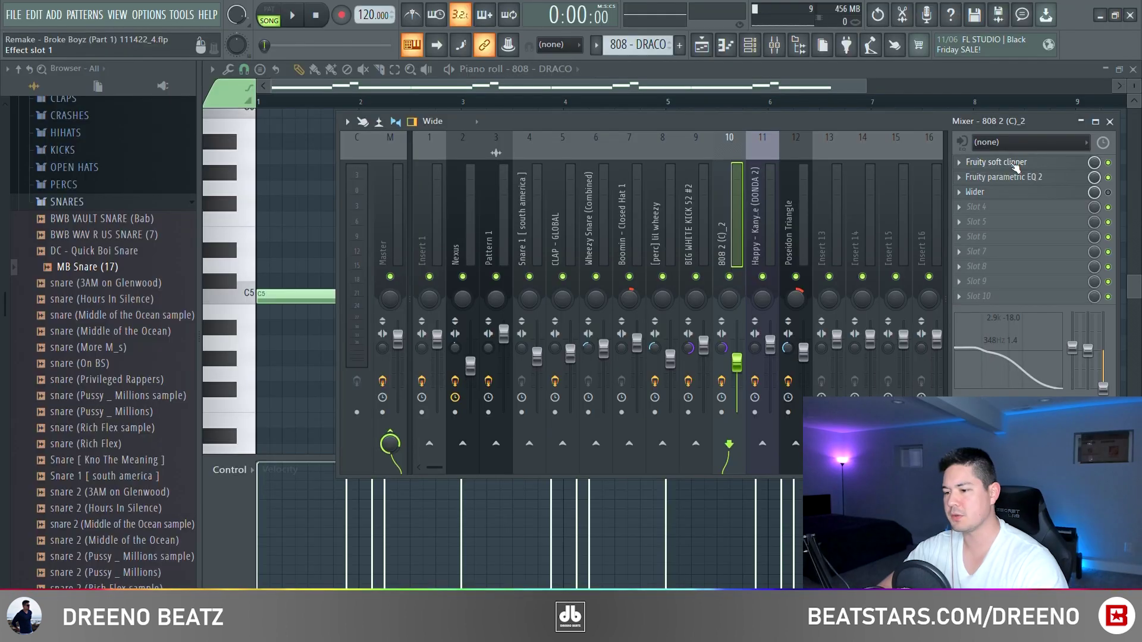
click(1015, 162)
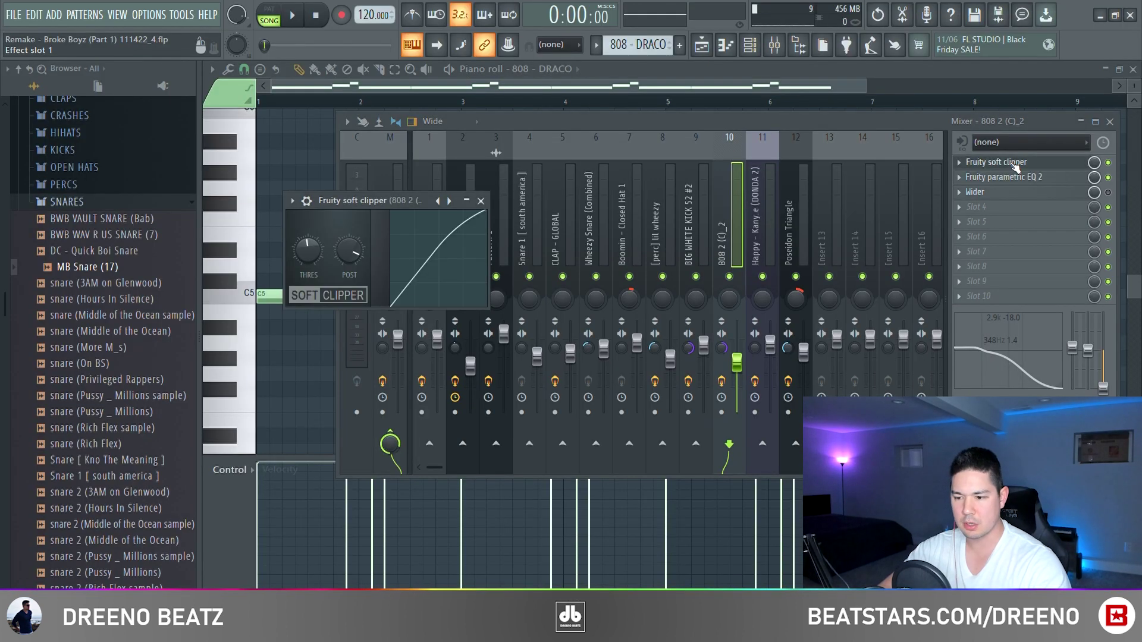
click(1009, 177)
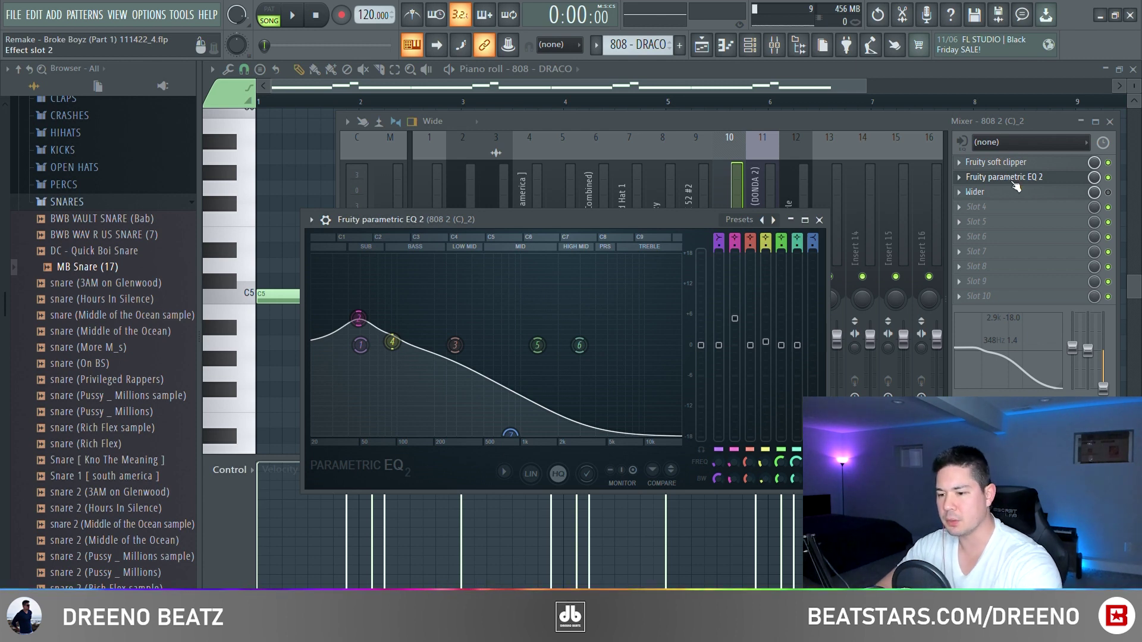
click(1011, 177)
- Inspect the Fruity soft clipper and Fruity Limiter settings on the Master mixer track
click(996, 177)
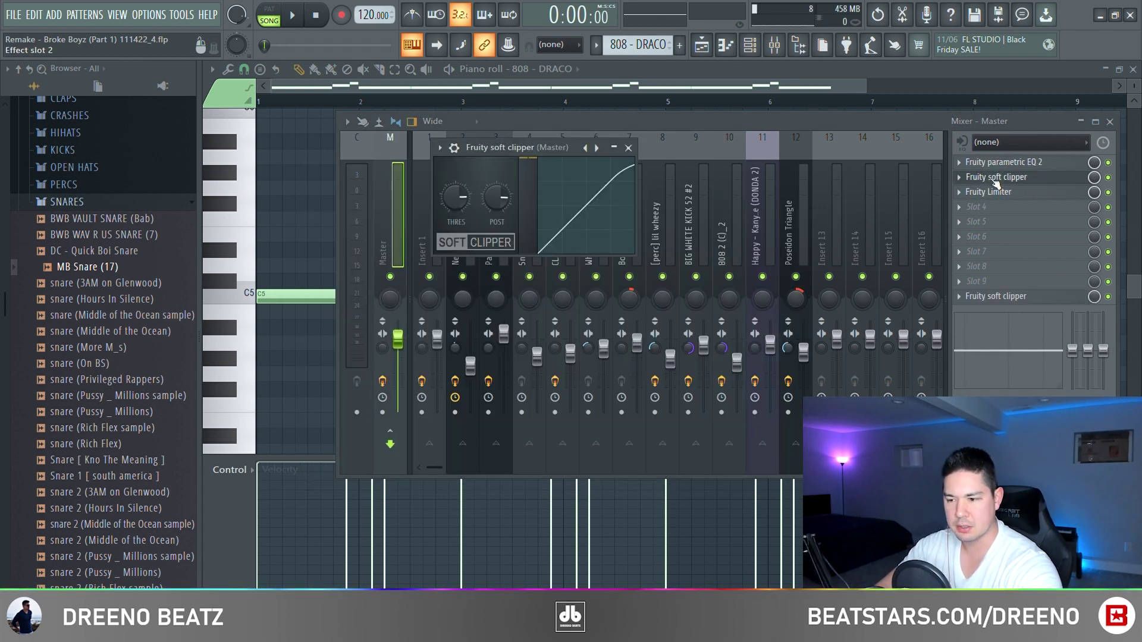
click(995, 177)
click(999, 192)
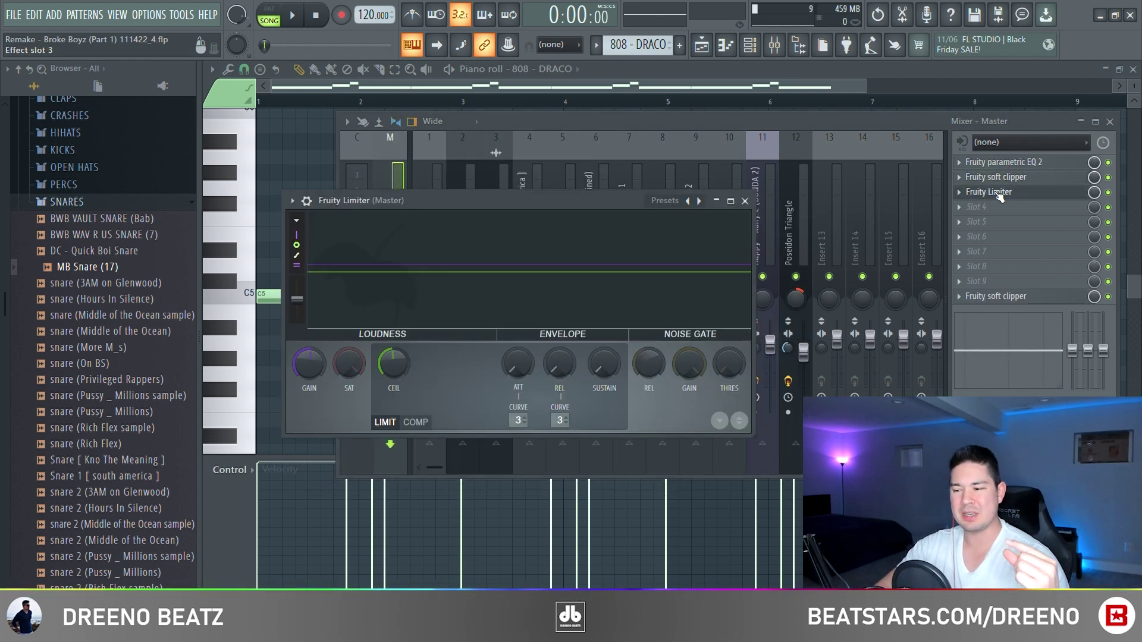
- Return to the playlist and play the full arrangement, including the section around bar 17
key(F5)
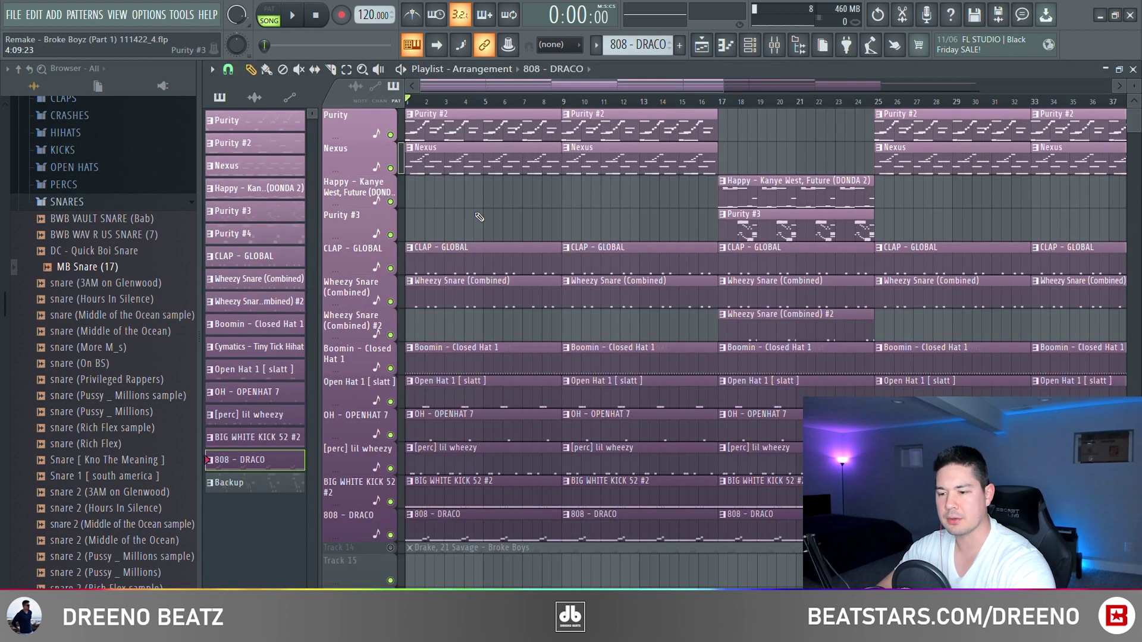
key(space)
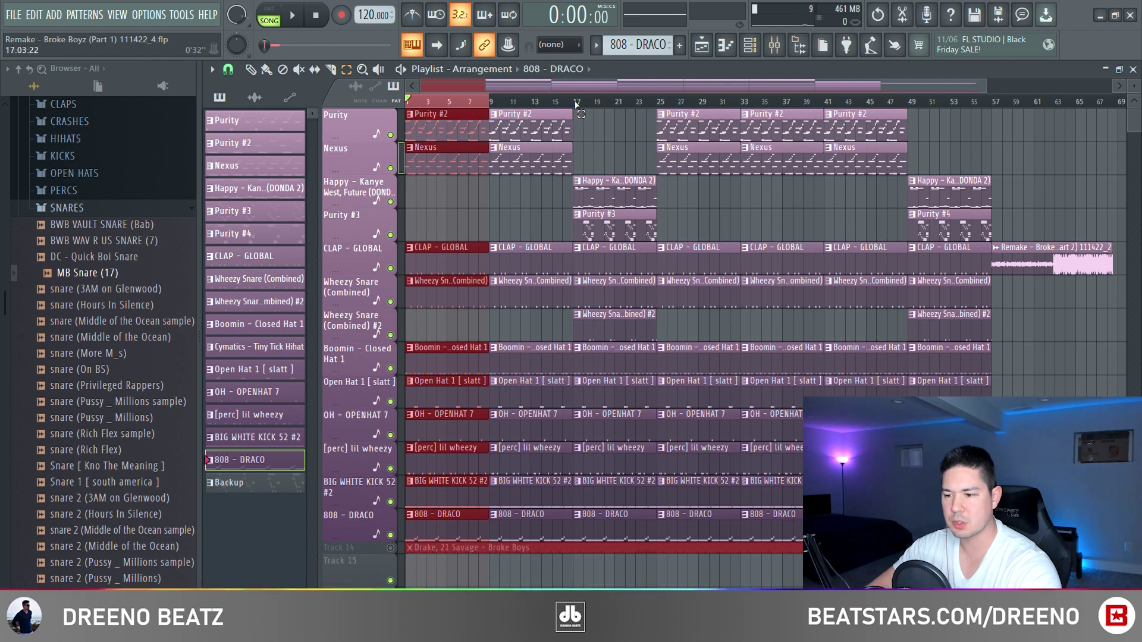
drag(576, 104, 604, 108)
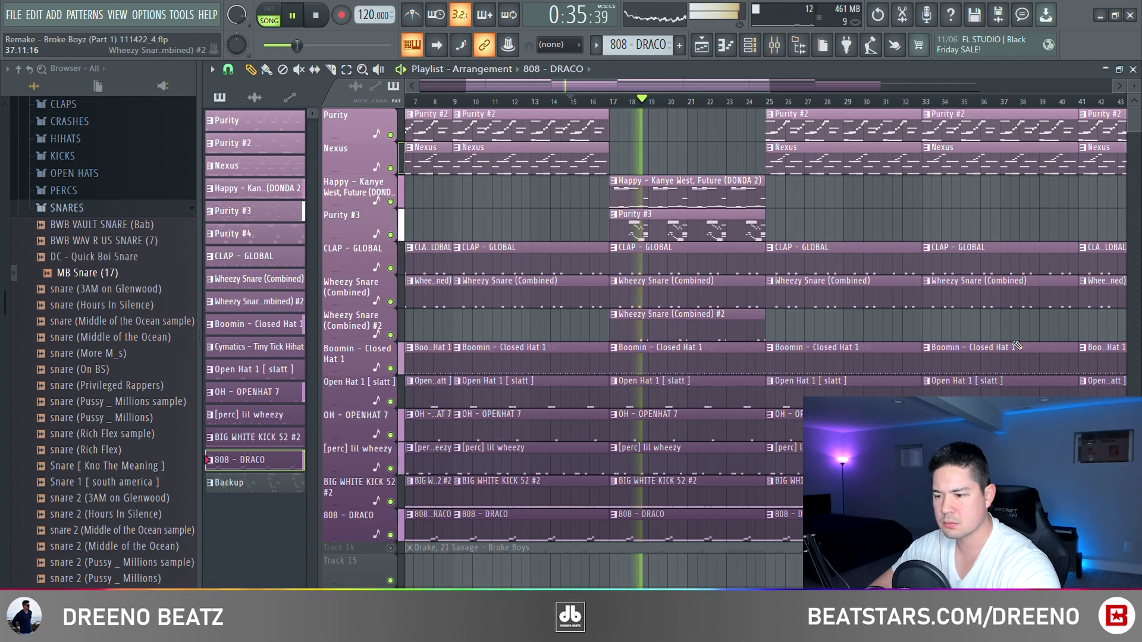
key(space)
scroll(626, 259, down, 3)
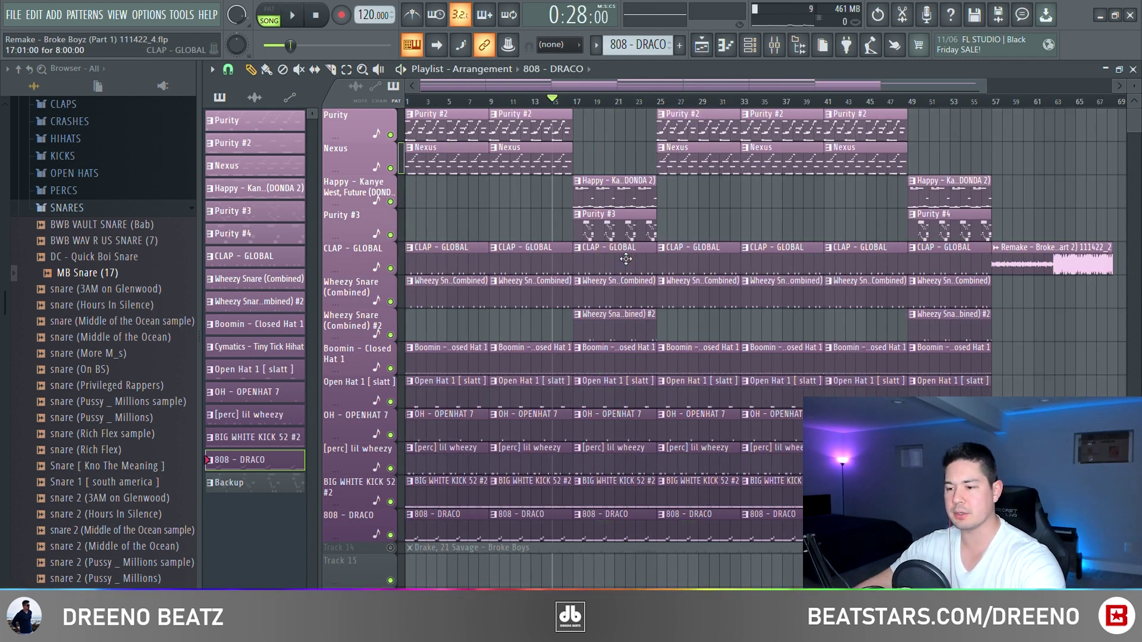
- Inspect the Happy - Kanye West, Future (DONDA 2) channel's Slicex slices and play its pattern in the piano roll
key(F6)
click(523, 181)
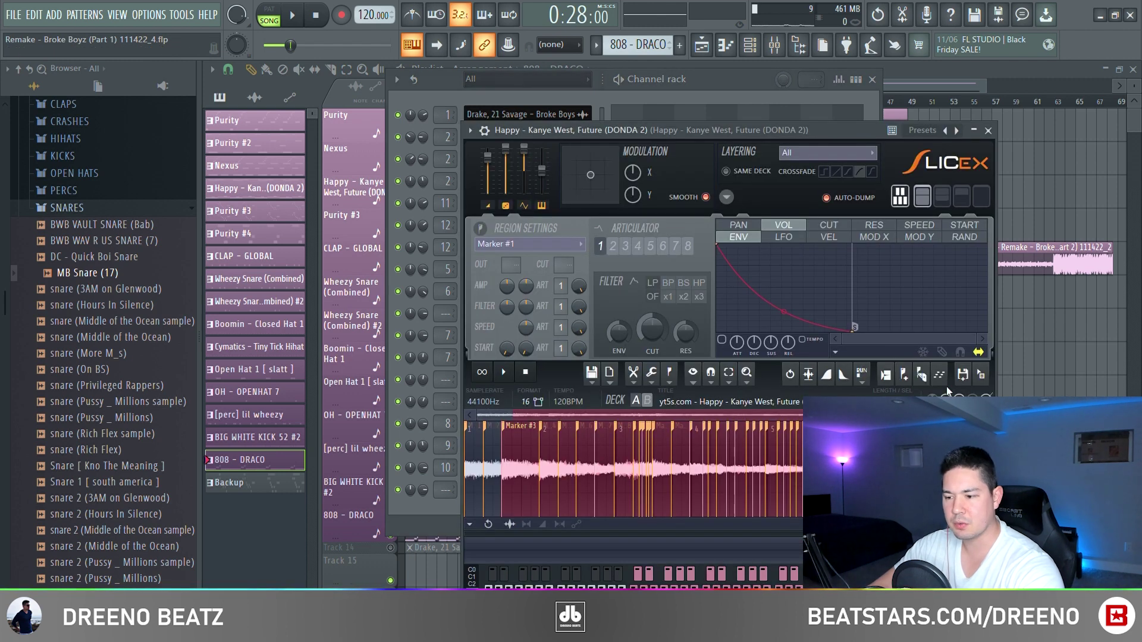
key(space)
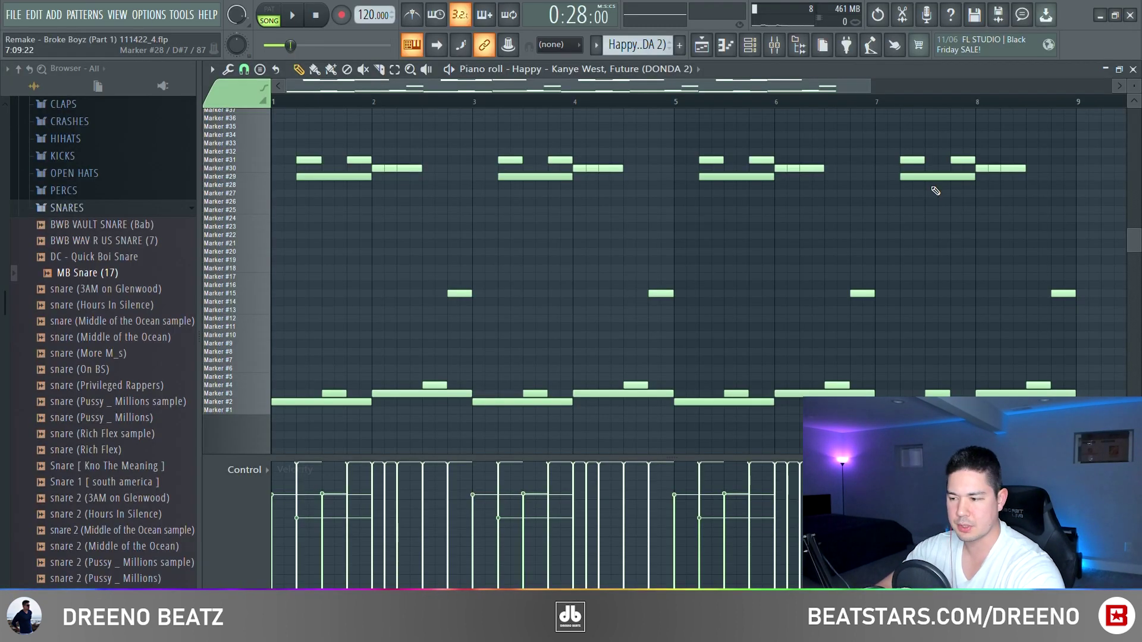
key(space)
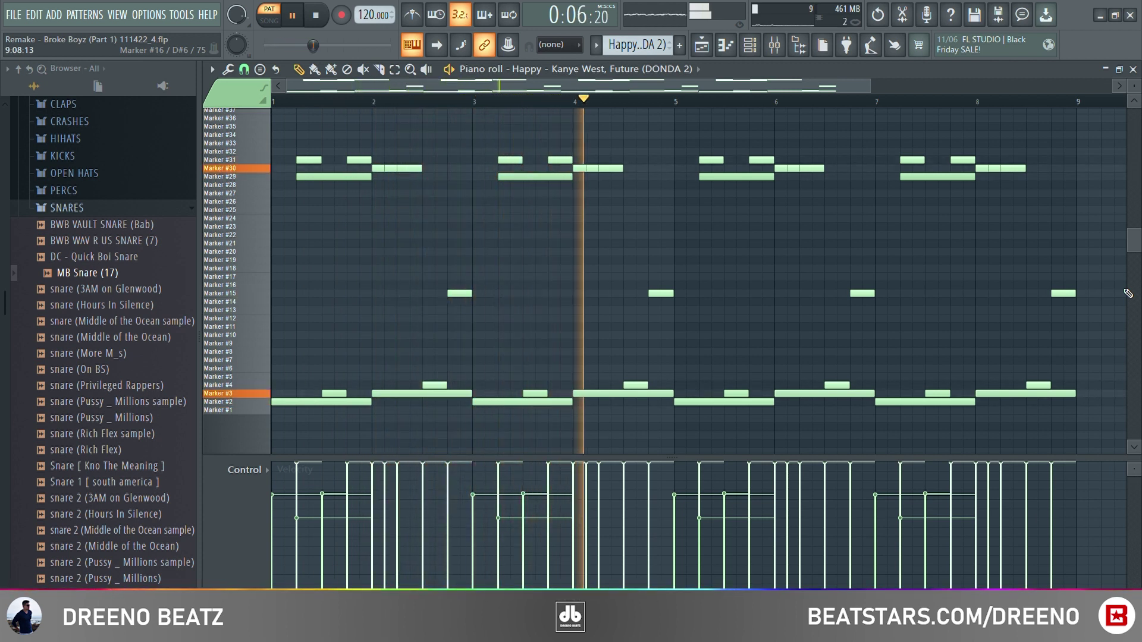
key(space)
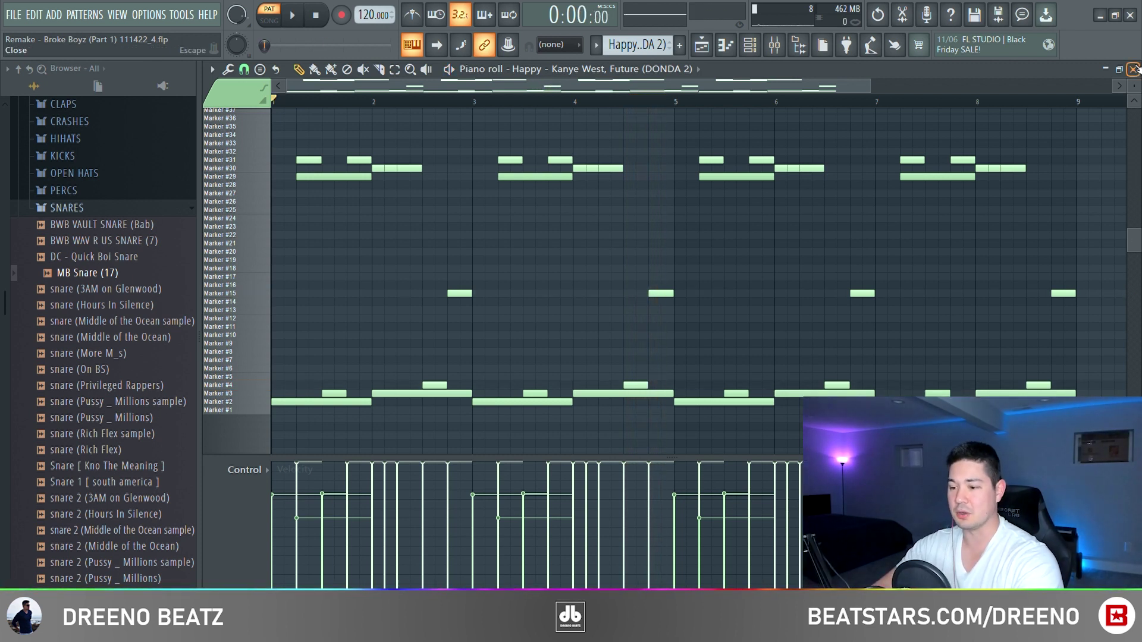
- Check the Celesta preset of the Purity #3 channel and review the Purity #3 and Purity #4 notes in the piano roll
click(1133, 69)
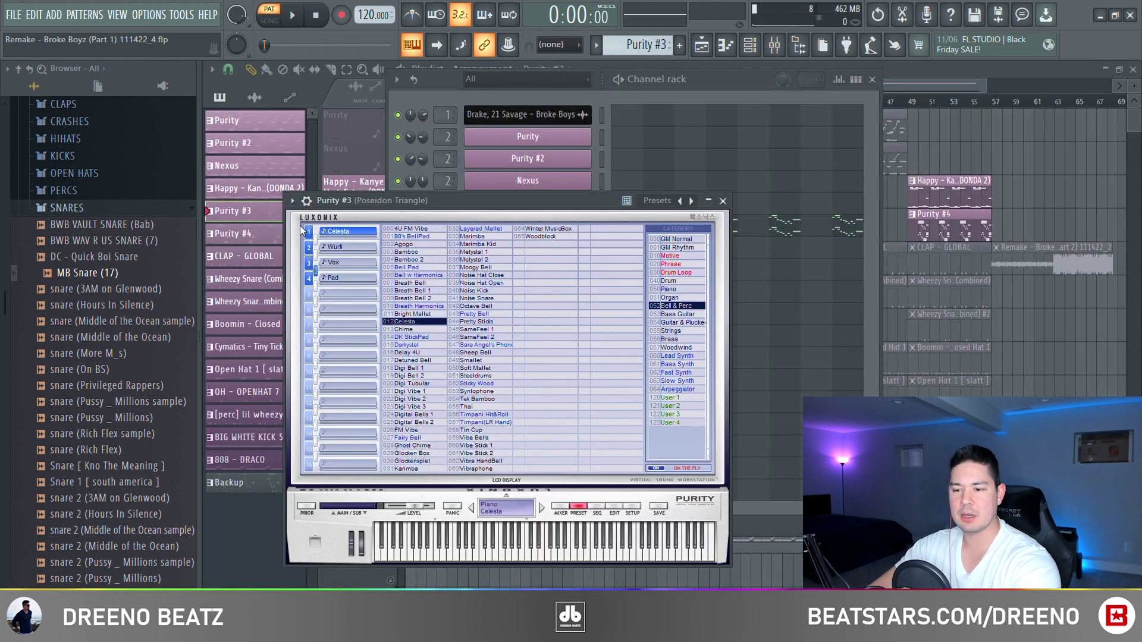
click(723, 200)
key(space)
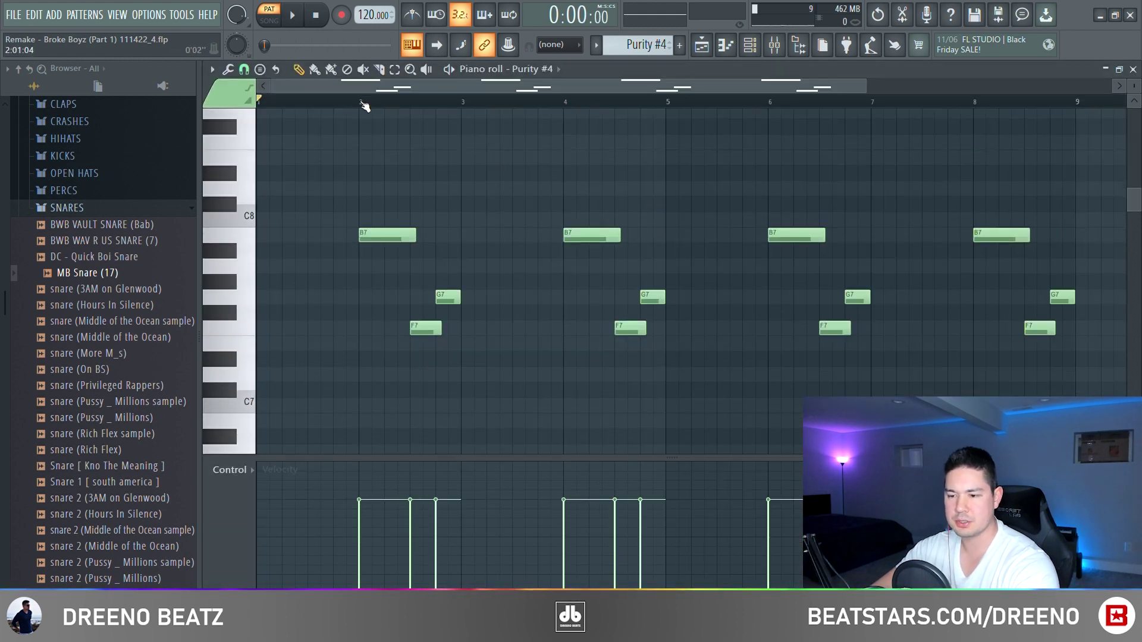
click(364, 106)
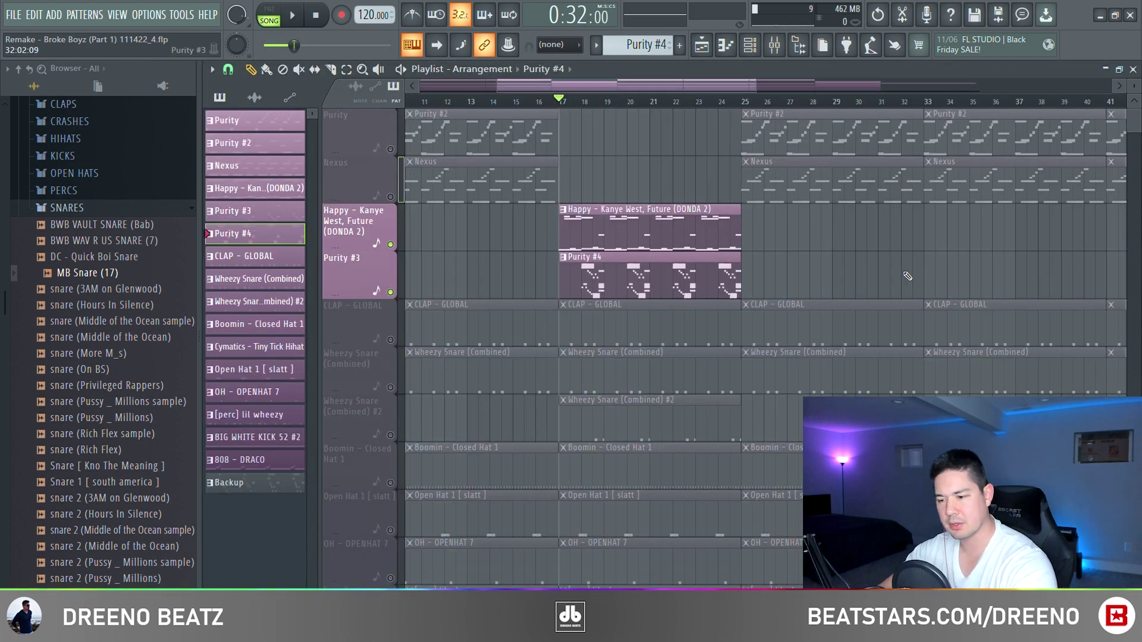
- Play the soloed Happy and Purity #4 section, then inspect the sampler settings and notes of the Wheezy Snare (Combined) #2 channel
key(space)
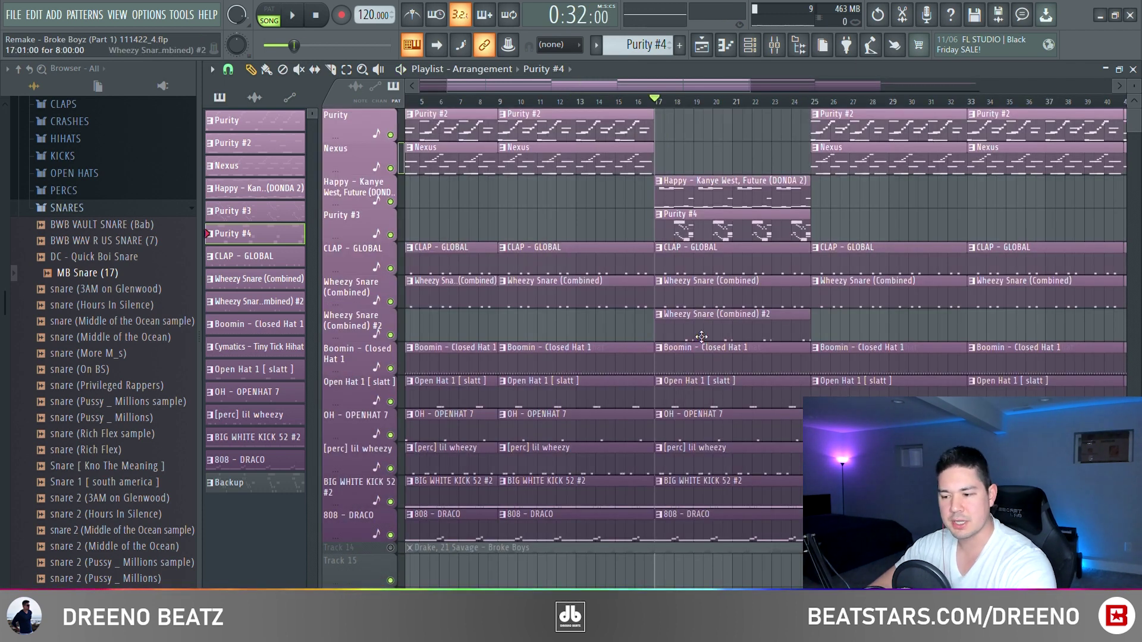
click(751, 48)
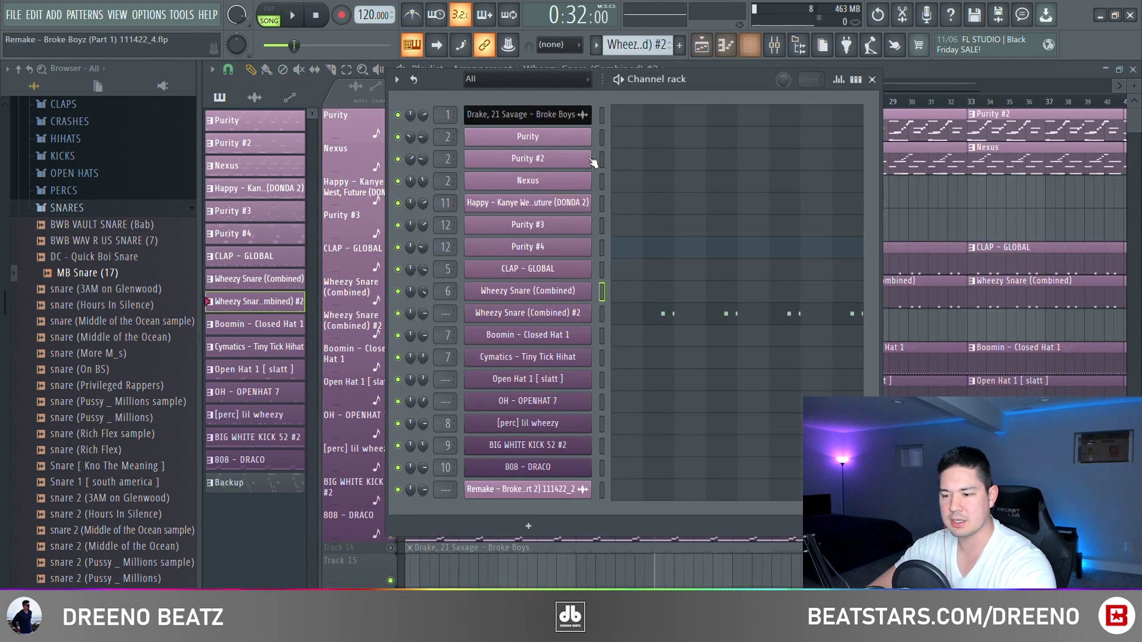
click(535, 320)
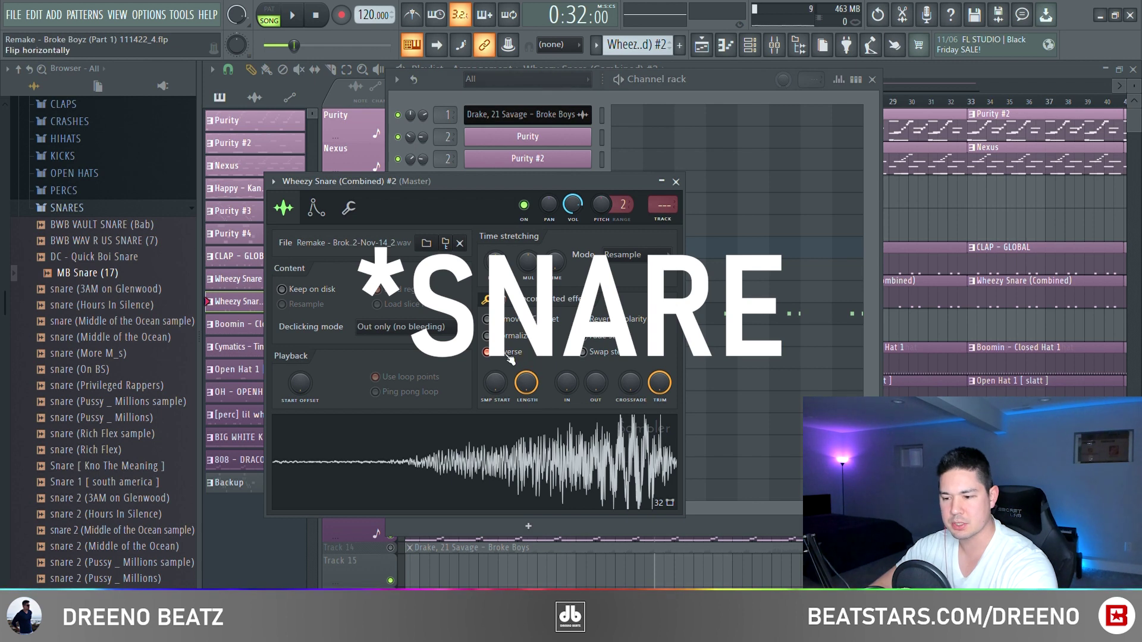
key(Escape)
key(F7)
- Play the Broke Boyz (Part 2) arrangement around bar 9 and point out its melody tracks and its snare, hi-hat, kick and 808 tracks
key(space)
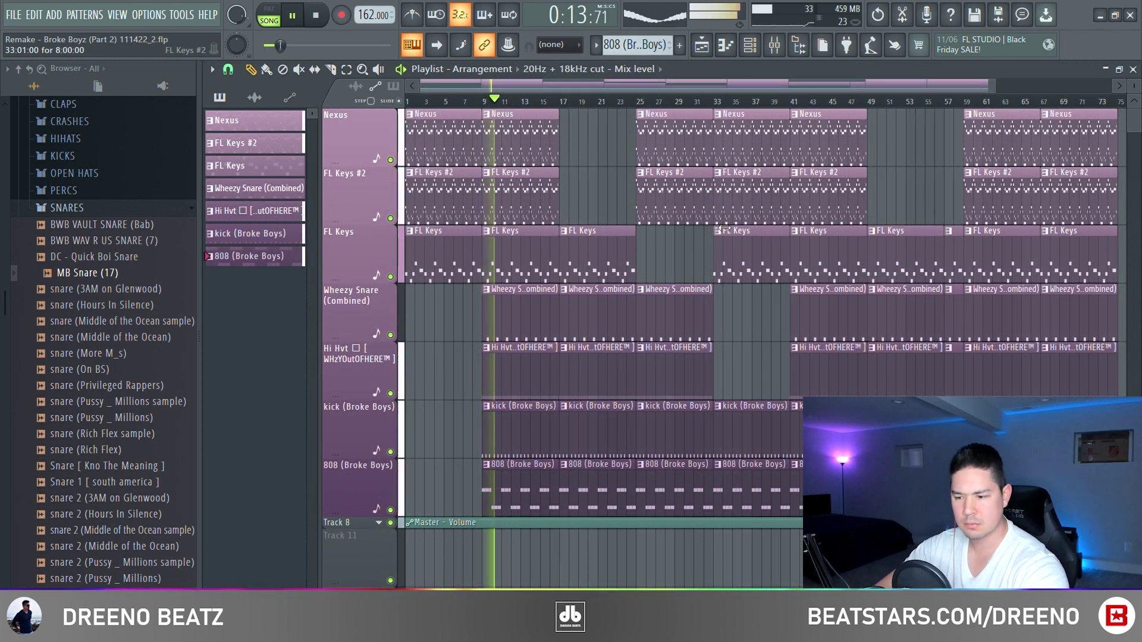
key(space)
drag(357, 133, 360, 241)
drag(357, 308, 363, 467)
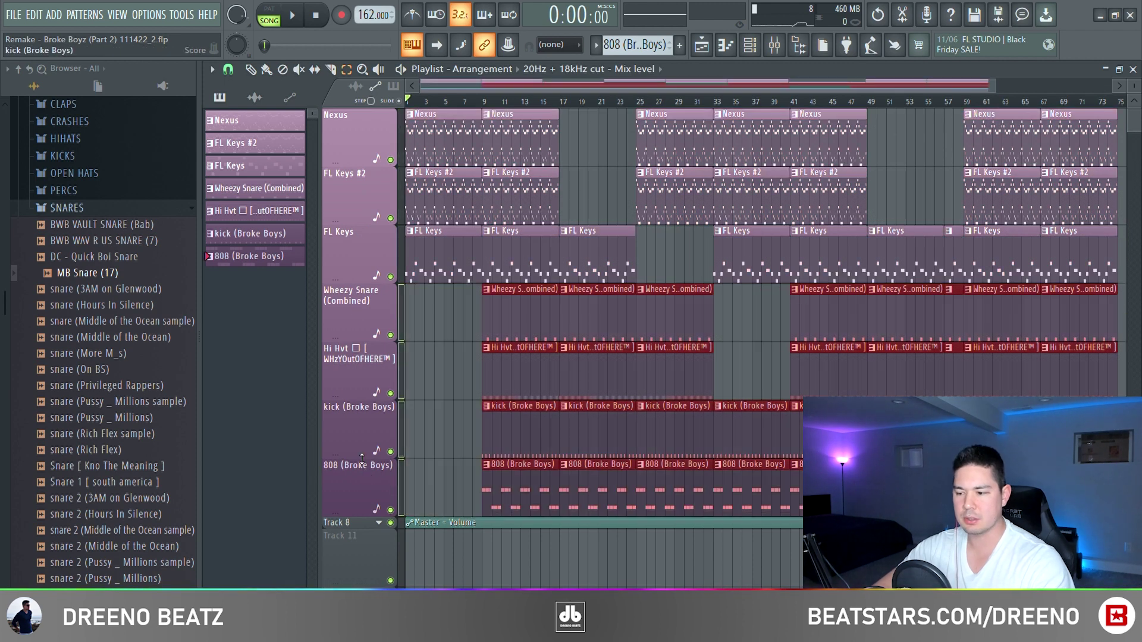
- Examine the FL Keys pattern's notes in the piano roll and play the pattern
click(255, 165)
click(750, 45)
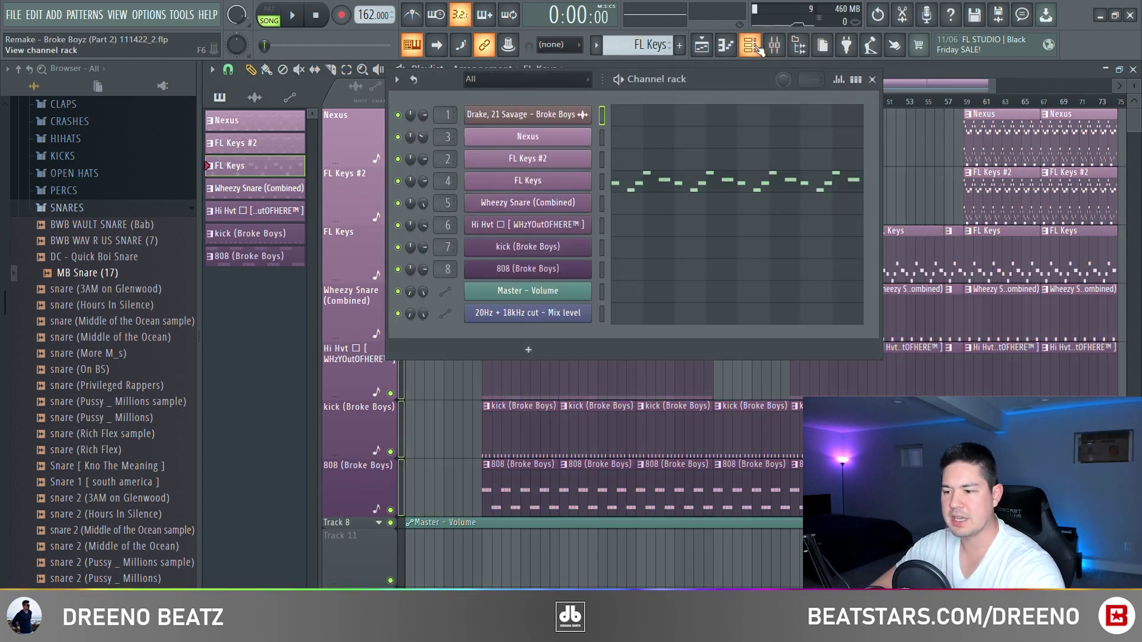
click(645, 186)
key(space)
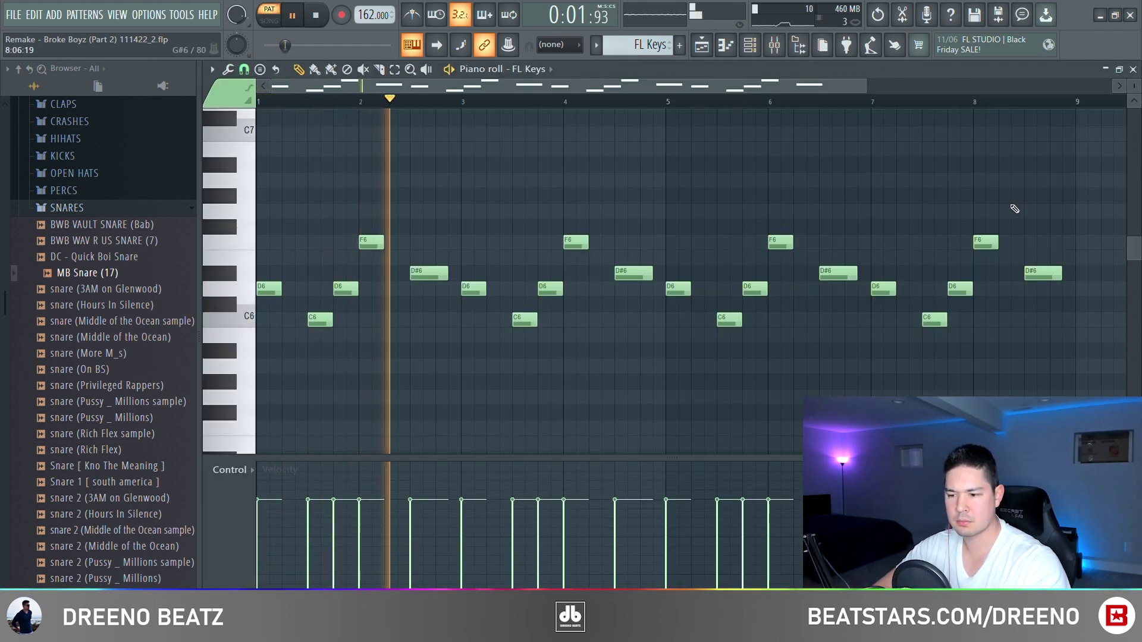
- Inspect The Venue reverb and Fruity delay 2 settings on the FL Keys mixer track
click(781, 48)
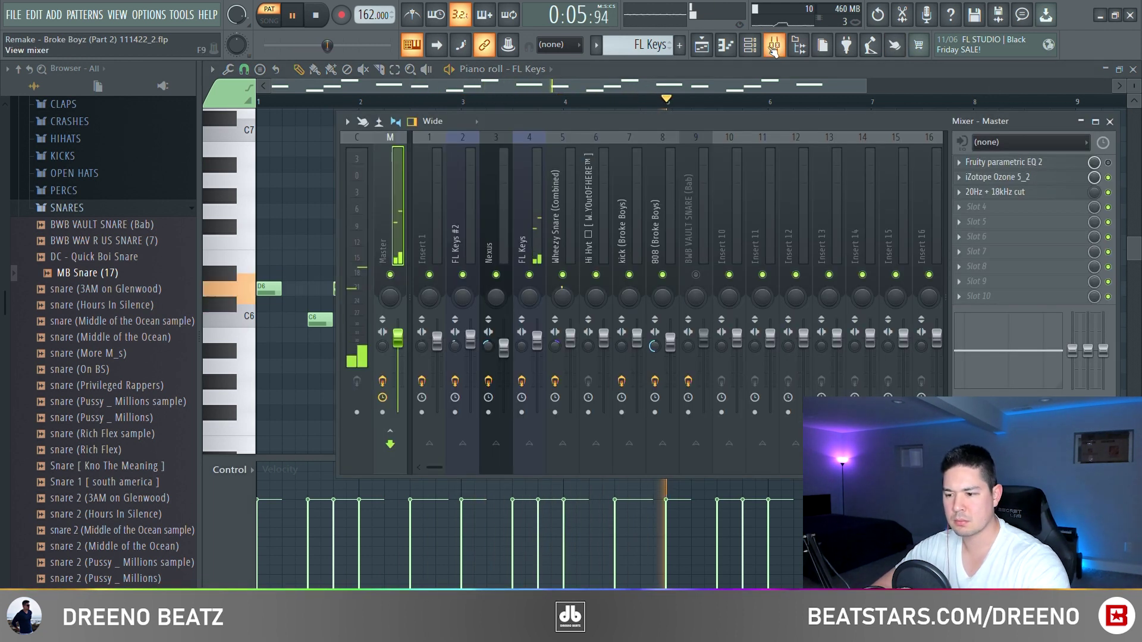
click(983, 162)
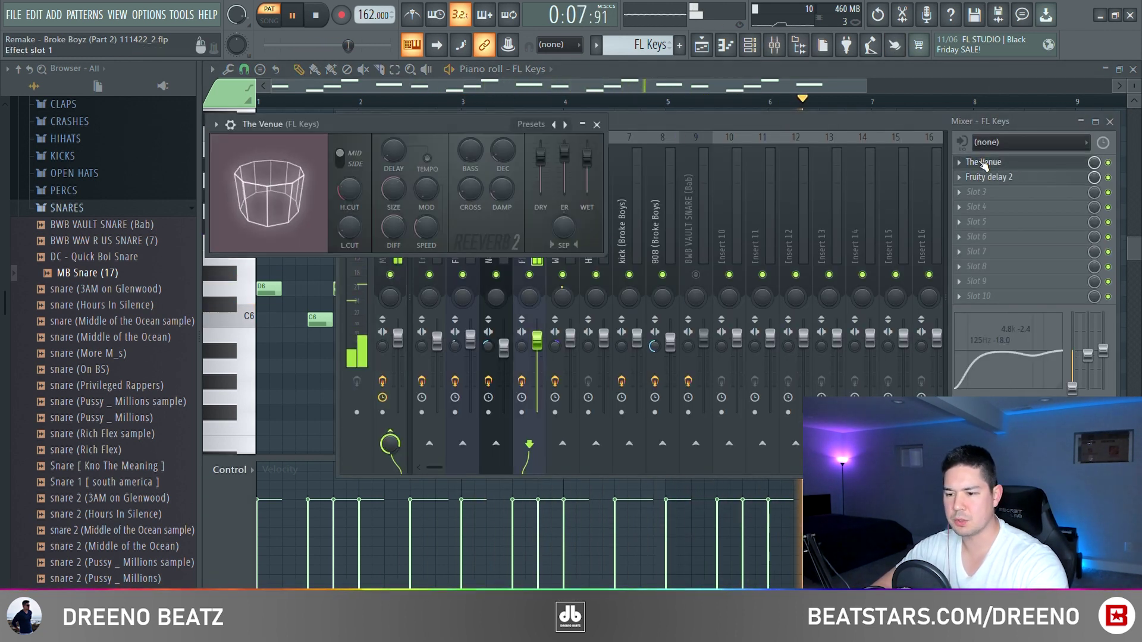
click(988, 177)
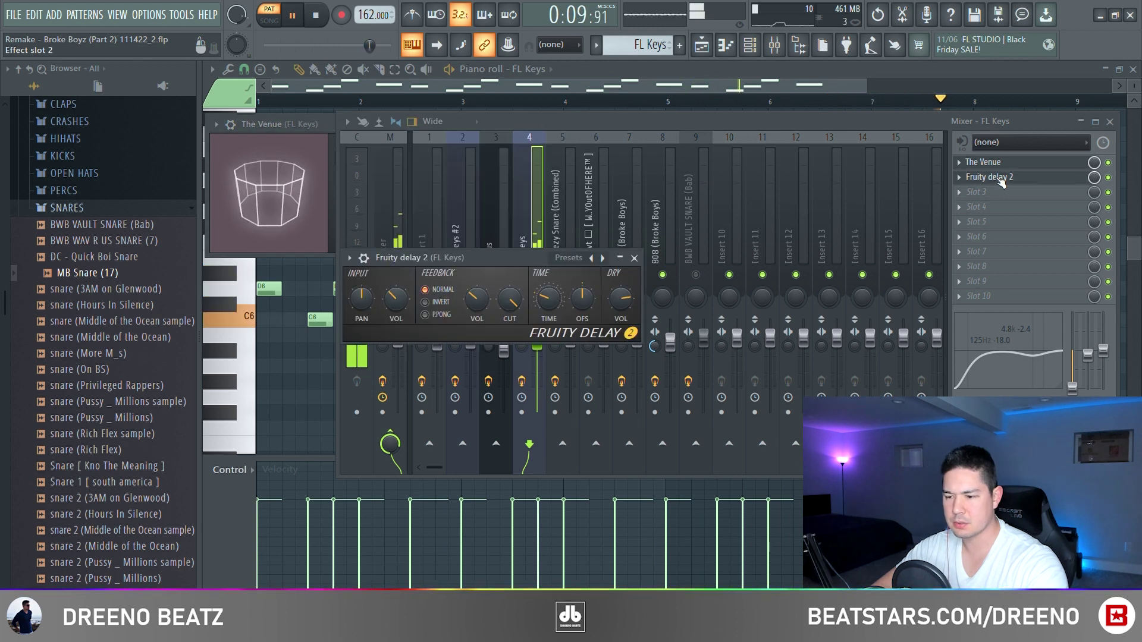
click(1002, 178)
- Examine the FL Keys #2 pattern's notes in the piano roll and play the pattern
click(813, 87)
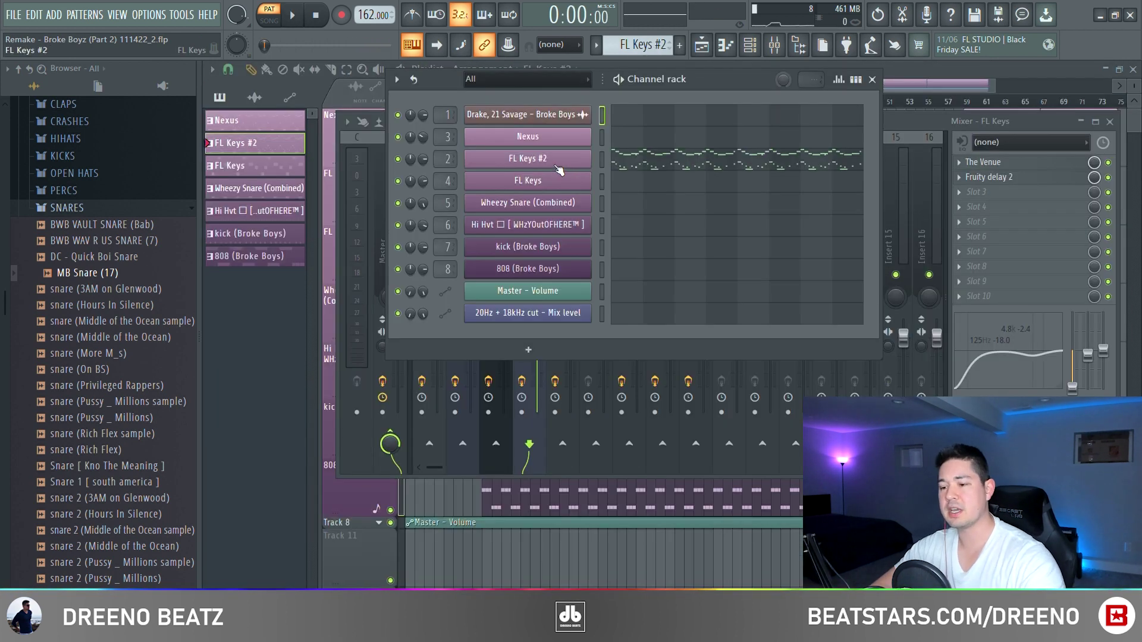
click(640, 168)
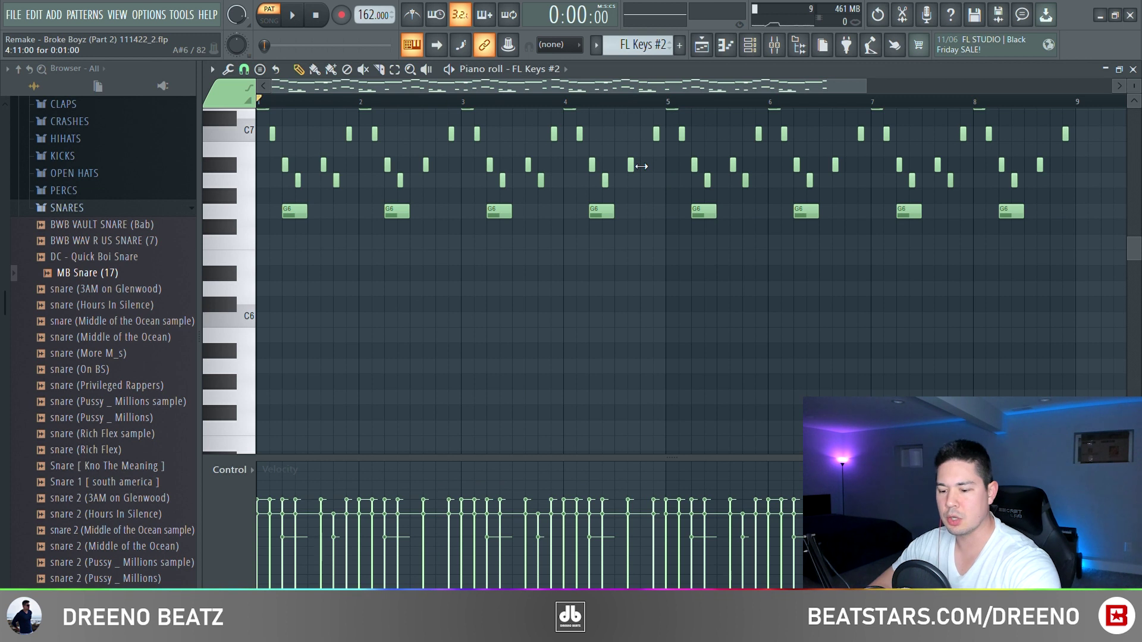
key(space)
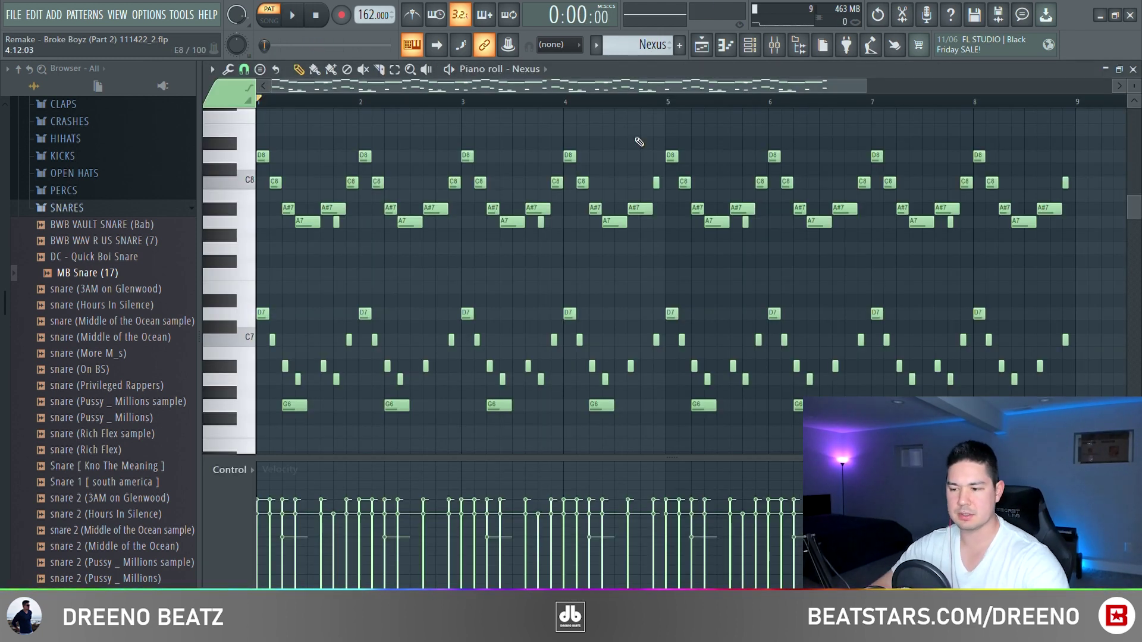
- Play the Nexus pattern and inspect the Fruity parametric EQ 2 and Wider effects on its mixer track
key(space)
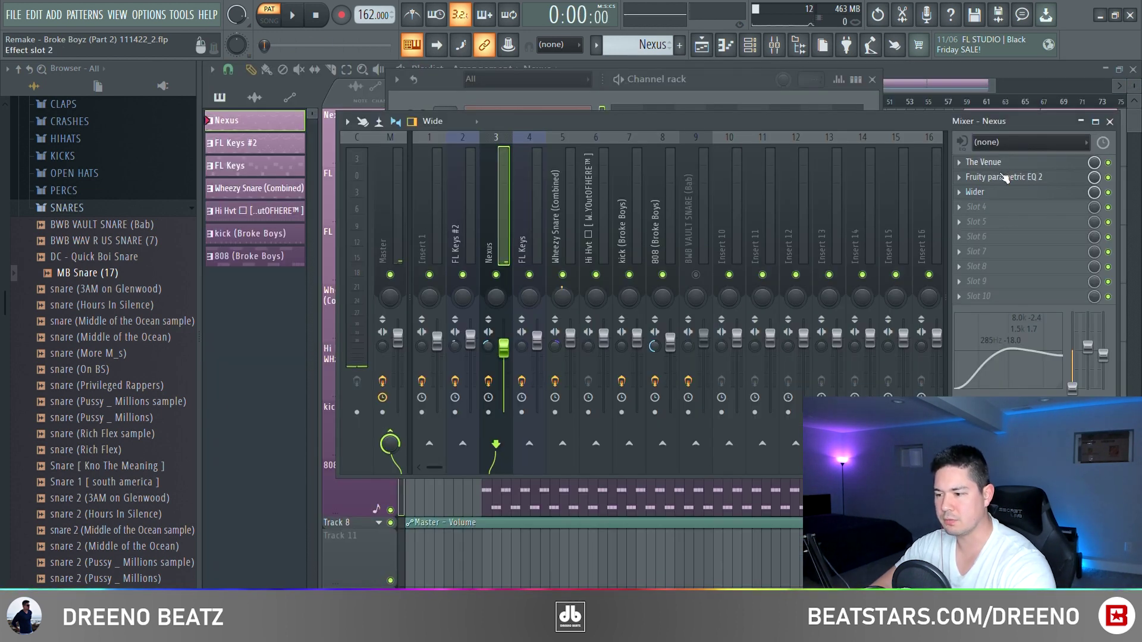
click(1005, 177)
click(988, 192)
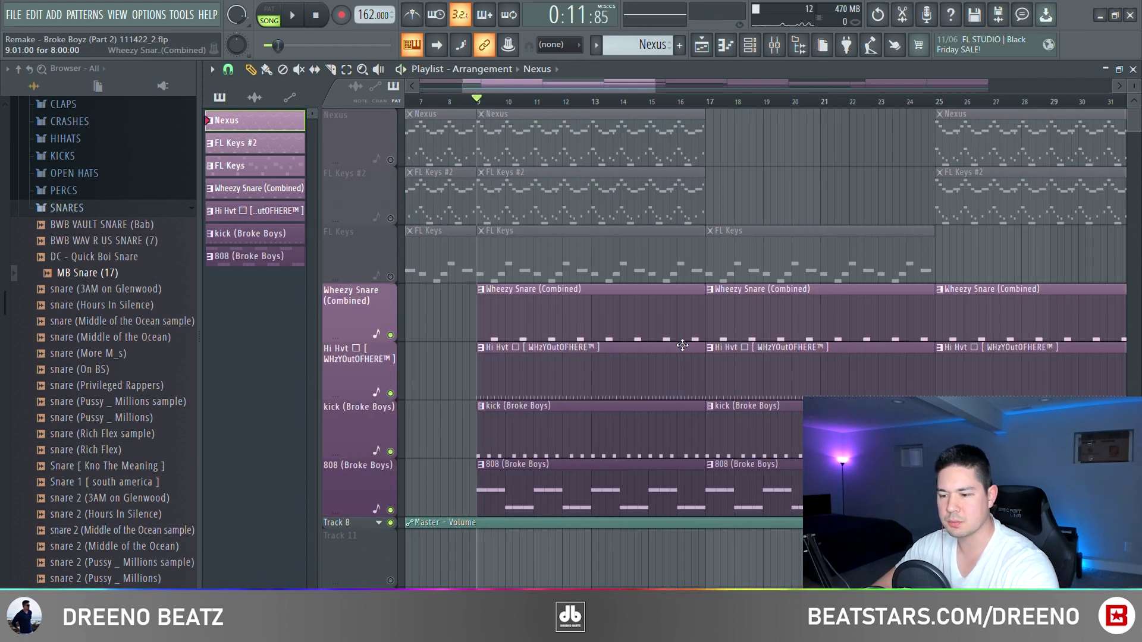
- Play the soloed drum tracks from bar 9, then review and play the Wheezy Snare (Combined) notes in the piano roll
key(space)
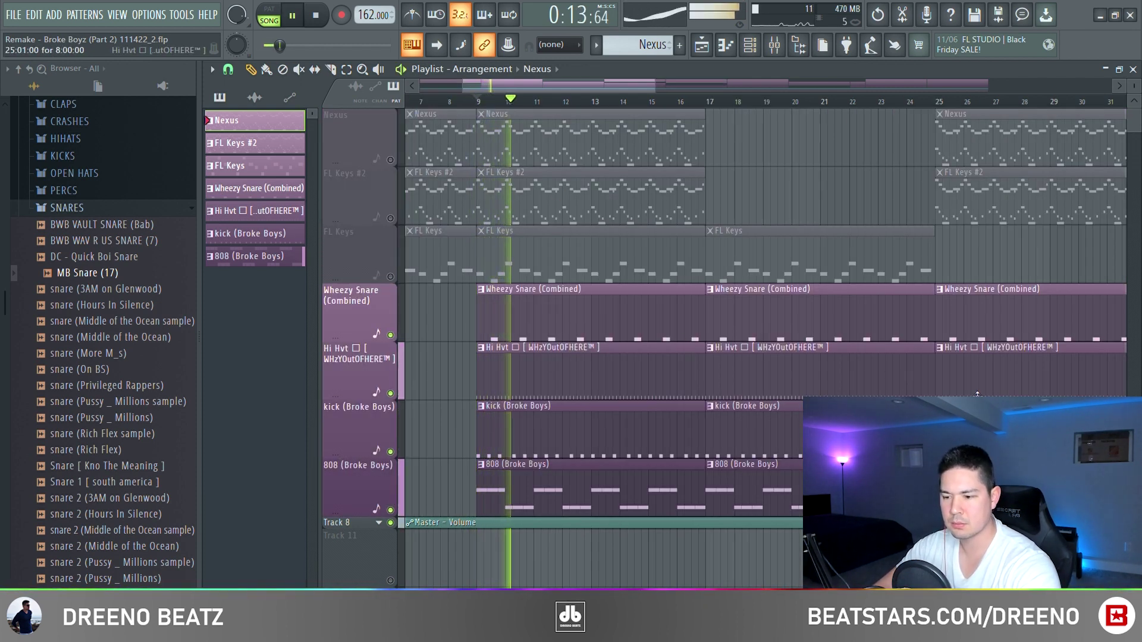
key(space)
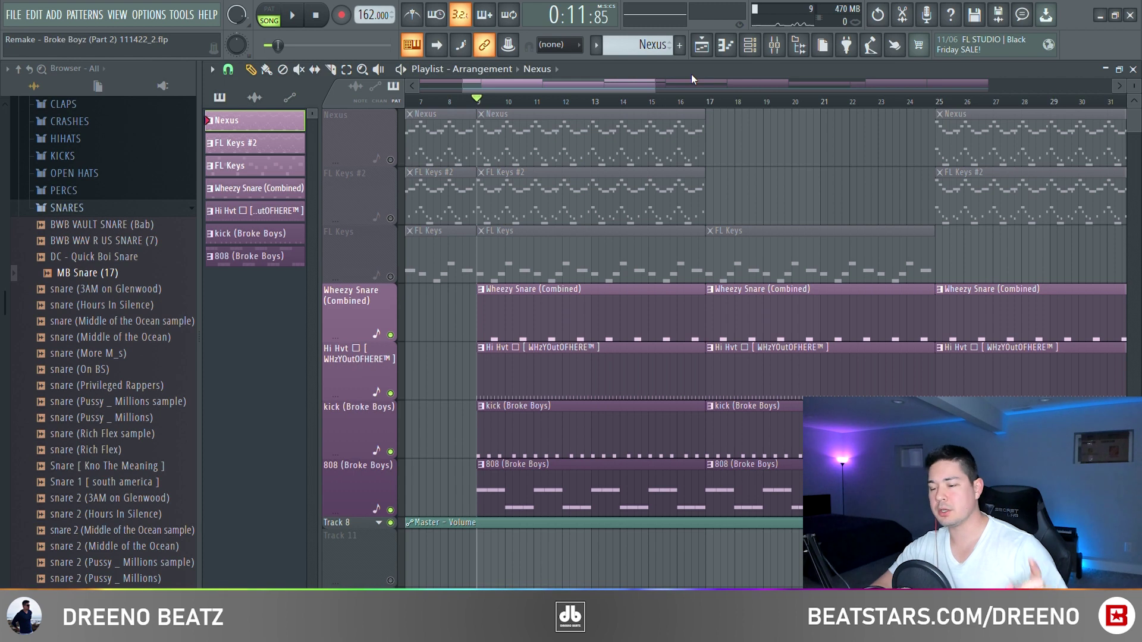
double_click(523, 315)
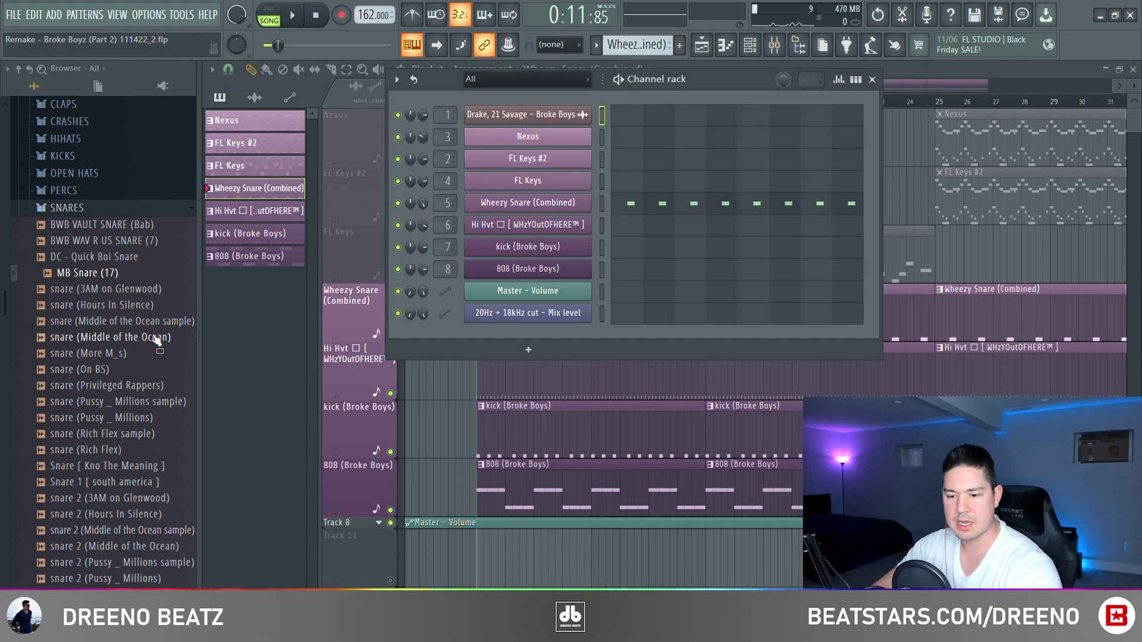
scroll(101, 273, down, 2)
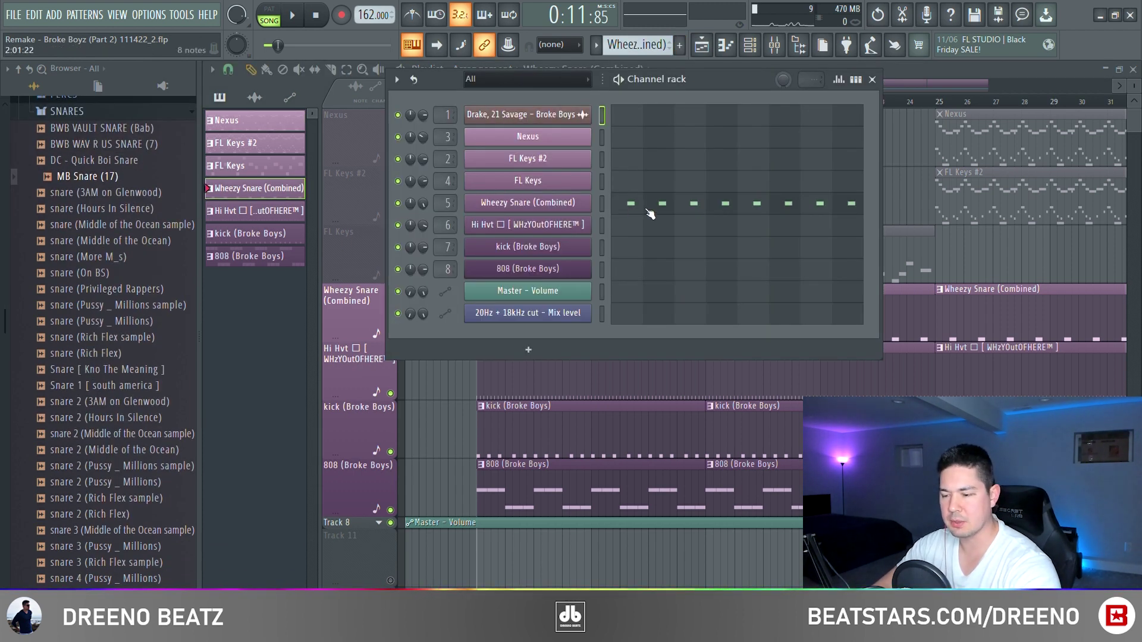
key(F7)
key(space)
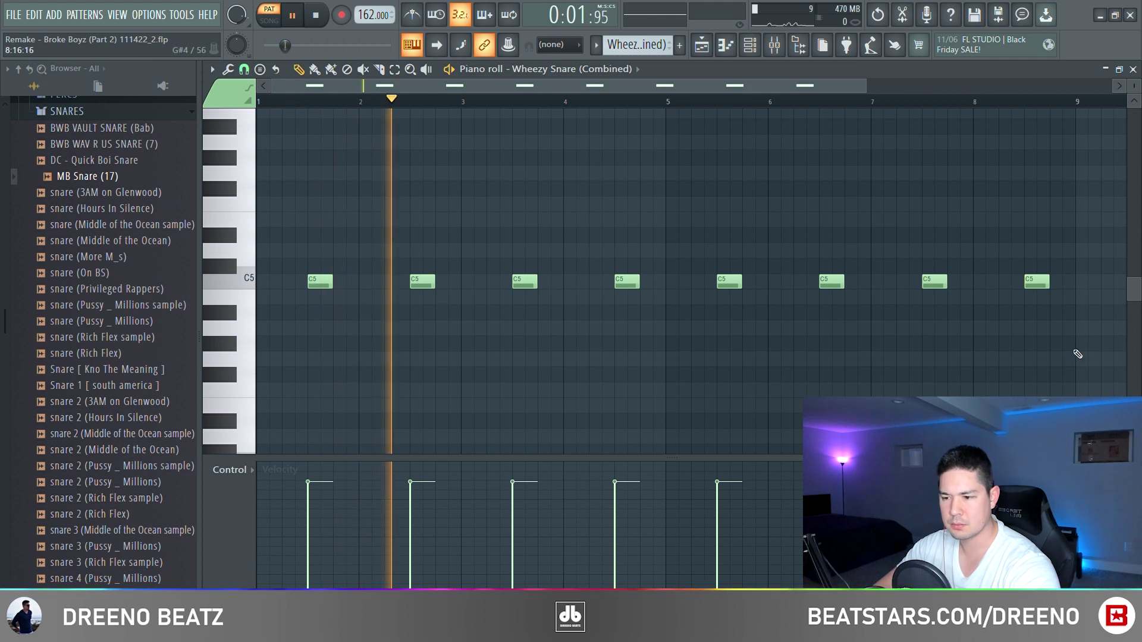
key(space)
key(F7)
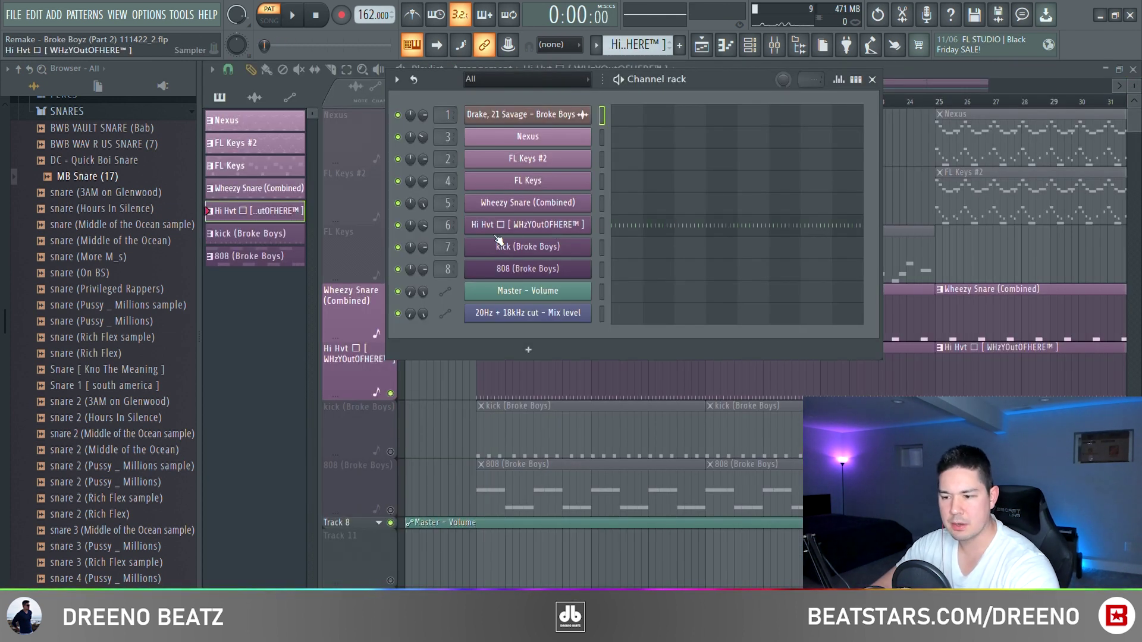
- Examine the Hi Hvt hi-hat pattern's notes in the piano roll and play them
click(665, 231)
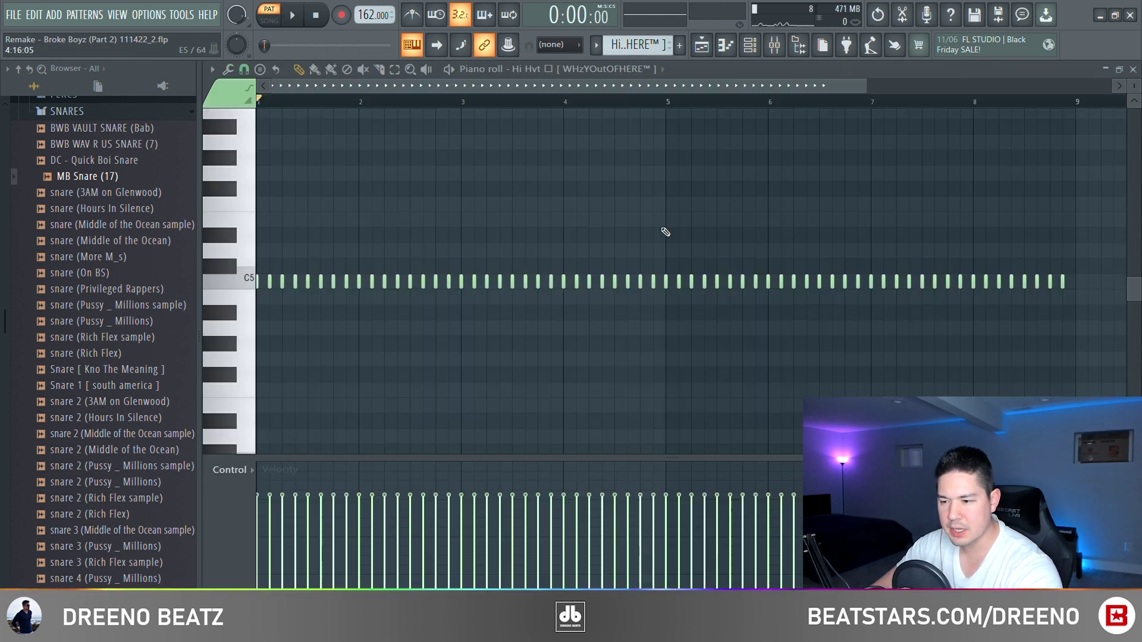
key(space)
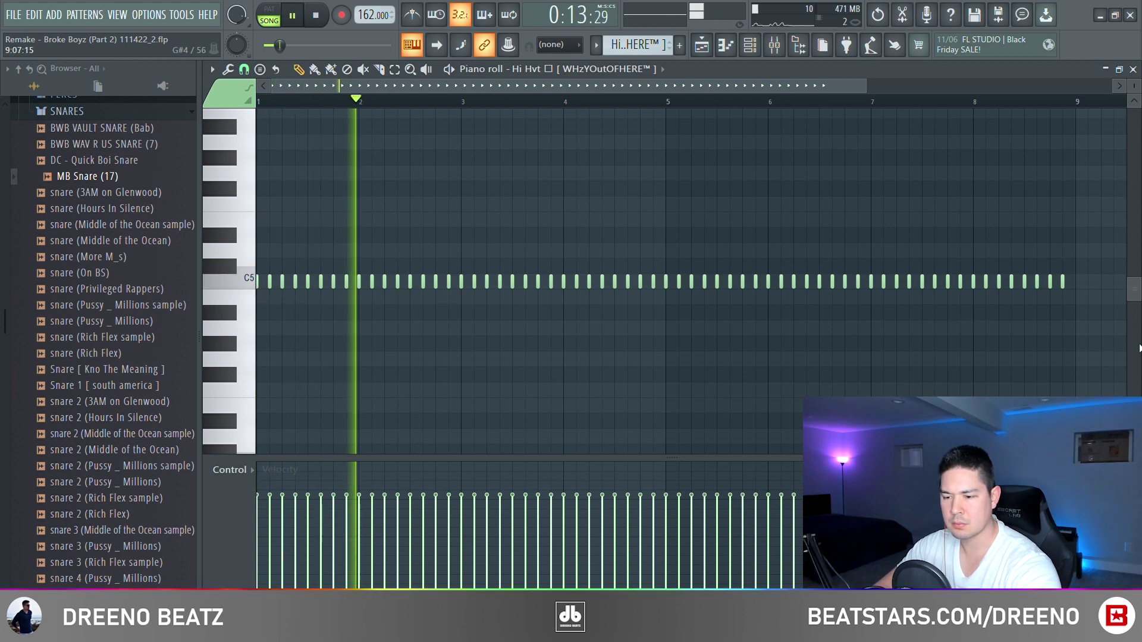
key(space)
key(F7)
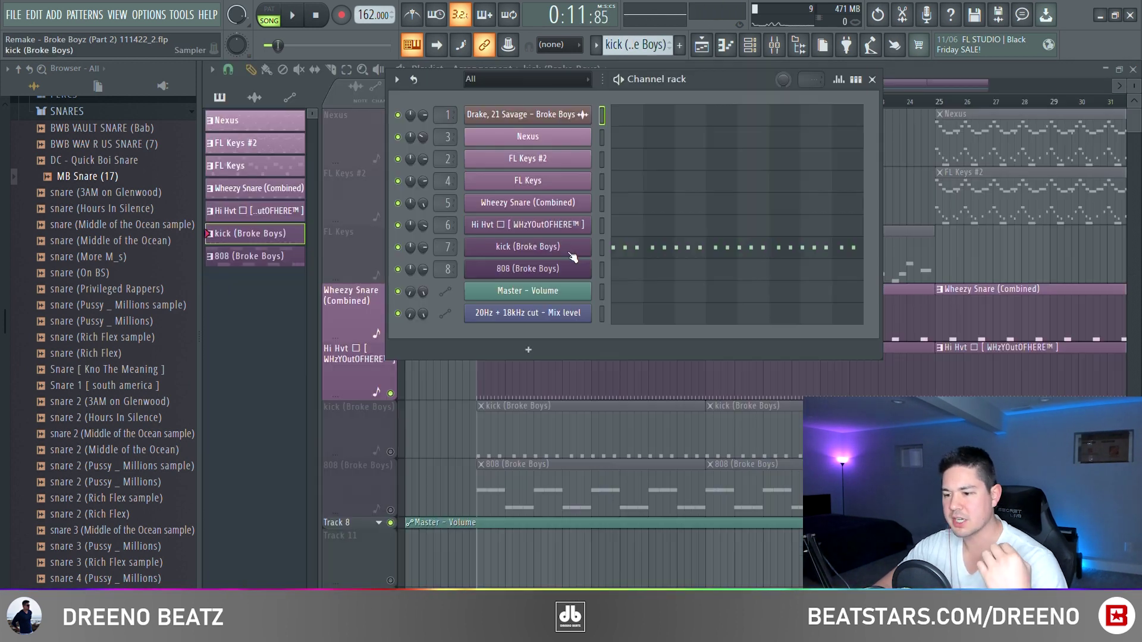
- Examine the kick (Broke Boys) pattern's notes in the piano roll and play them
click(639, 249)
key(space)
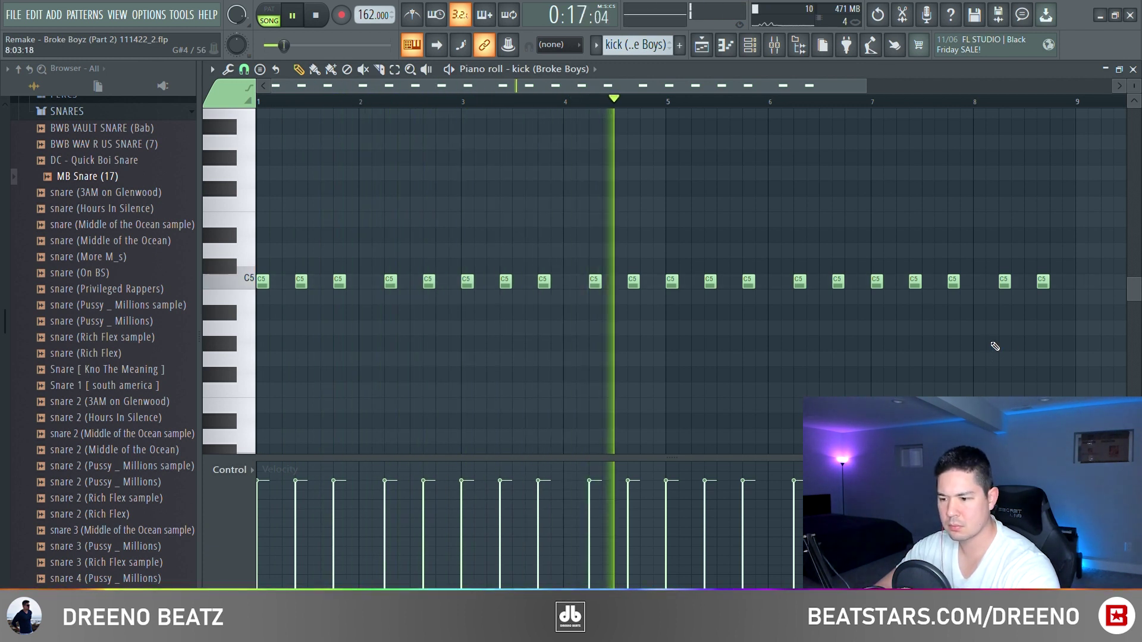
key(space)
key(F7)
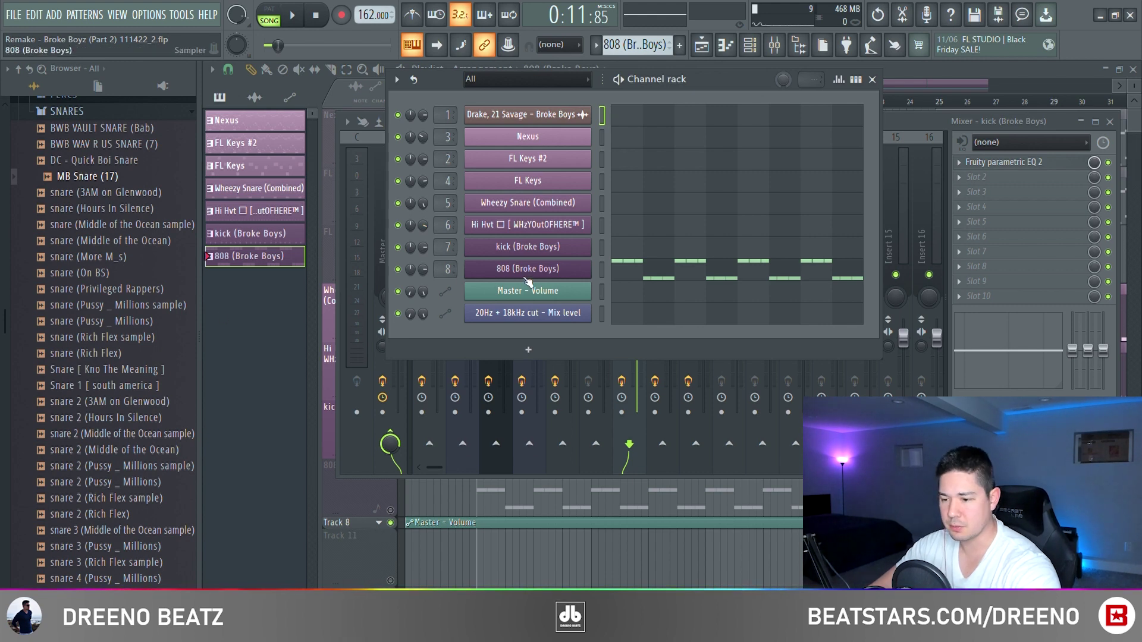
- Review and play the 808 (Broke Boys) notes in the piano roll, then play the full arrangement from bar 9
click(651, 271)
key(space)
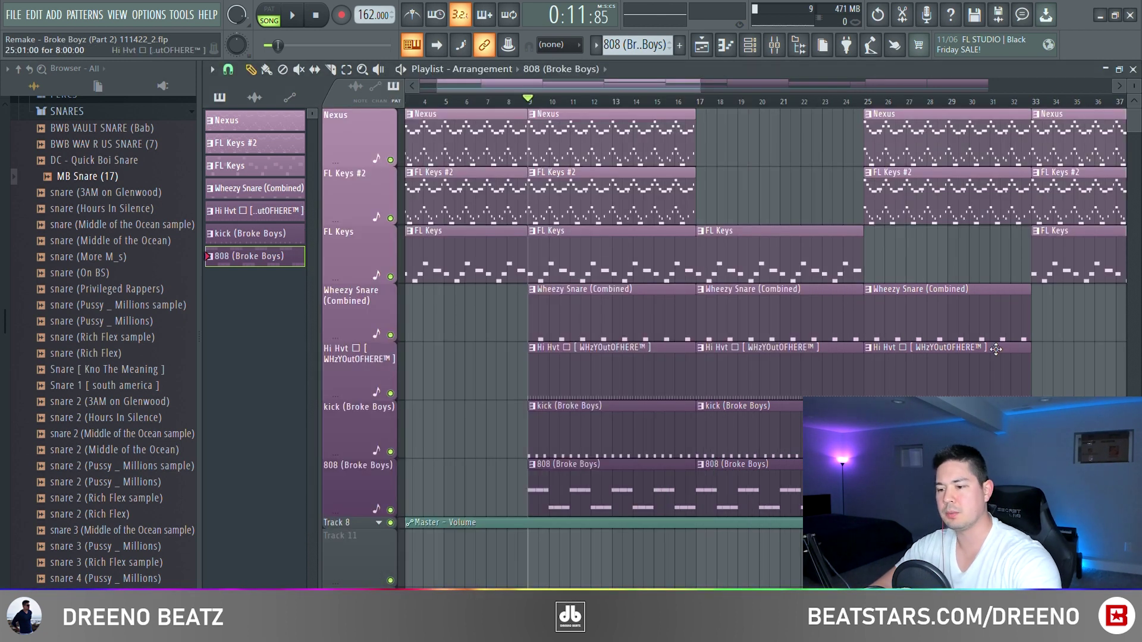
key(space)
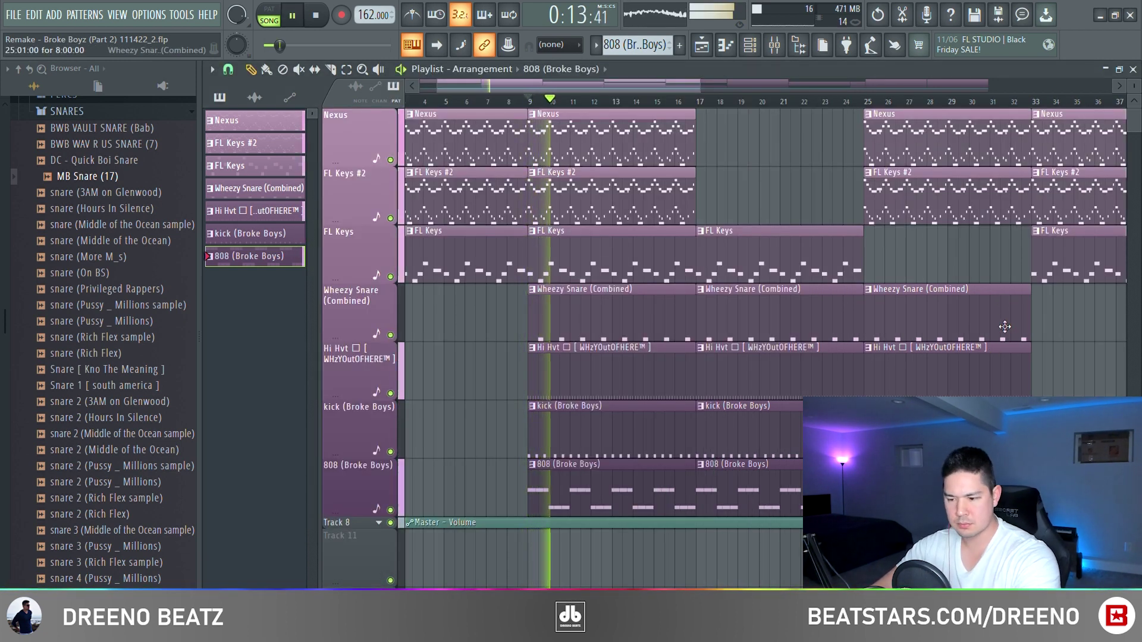